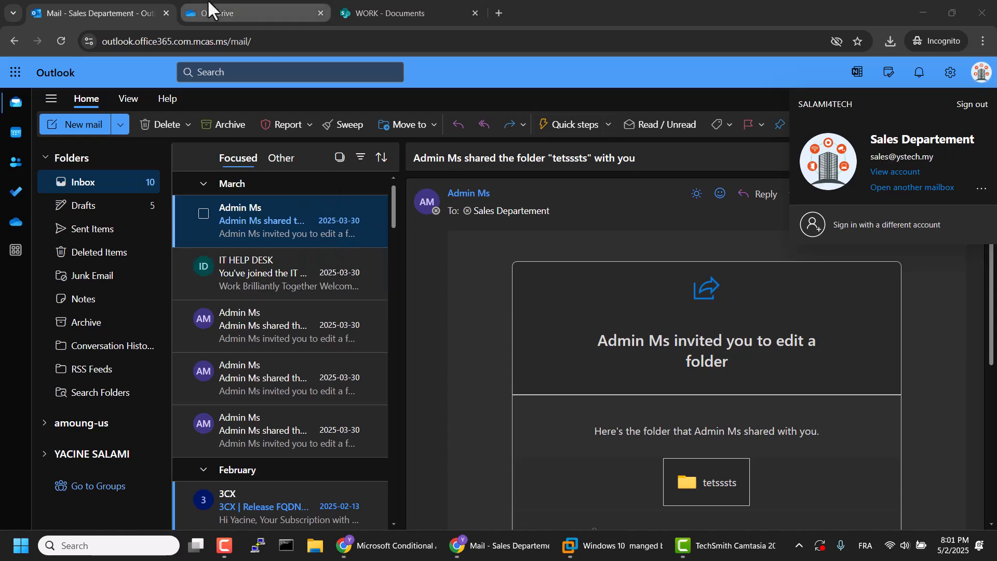
# Step: Try to download CAN YOU SYNC THAT.txt from the OneDrive Documents folder, saving the offered file in Downloads
pyautogui.click(217, 13)
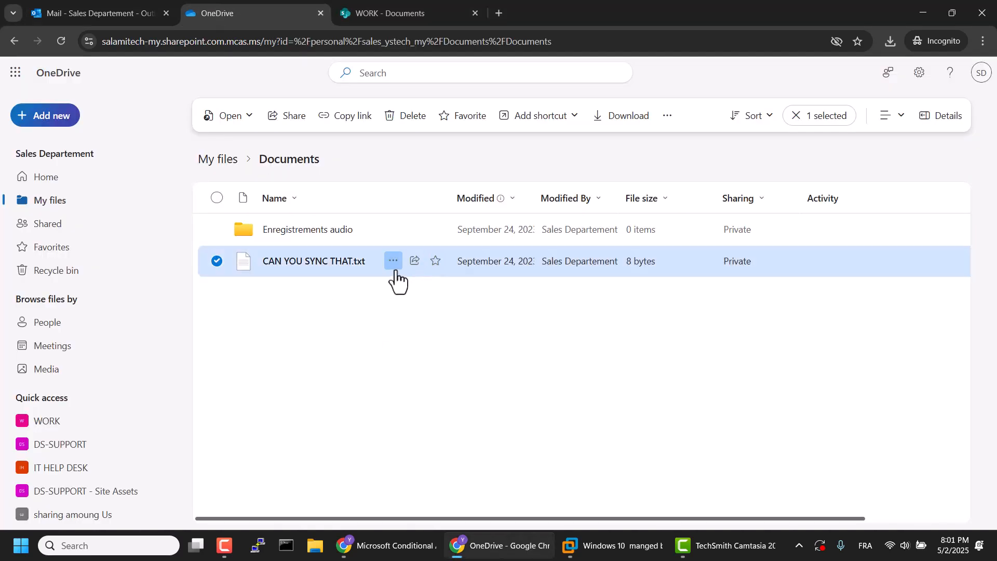
pyautogui.click(393, 261)
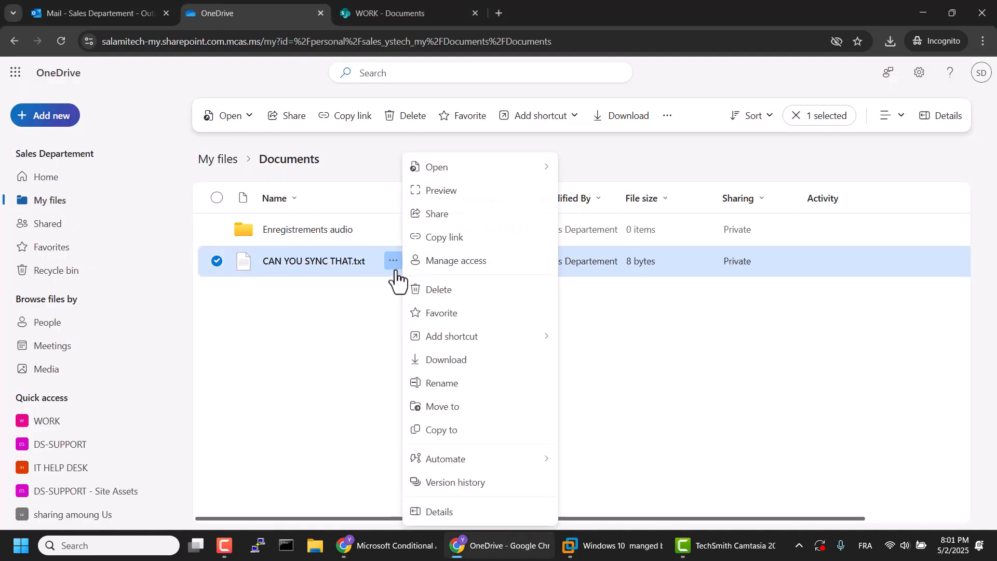
pyautogui.click(442, 366)
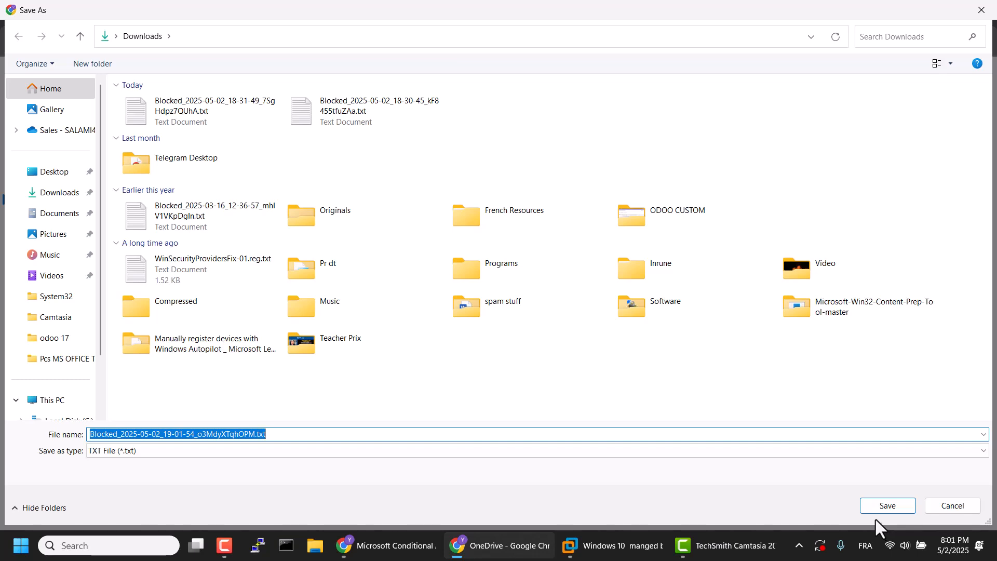
pyautogui.click(872, 506)
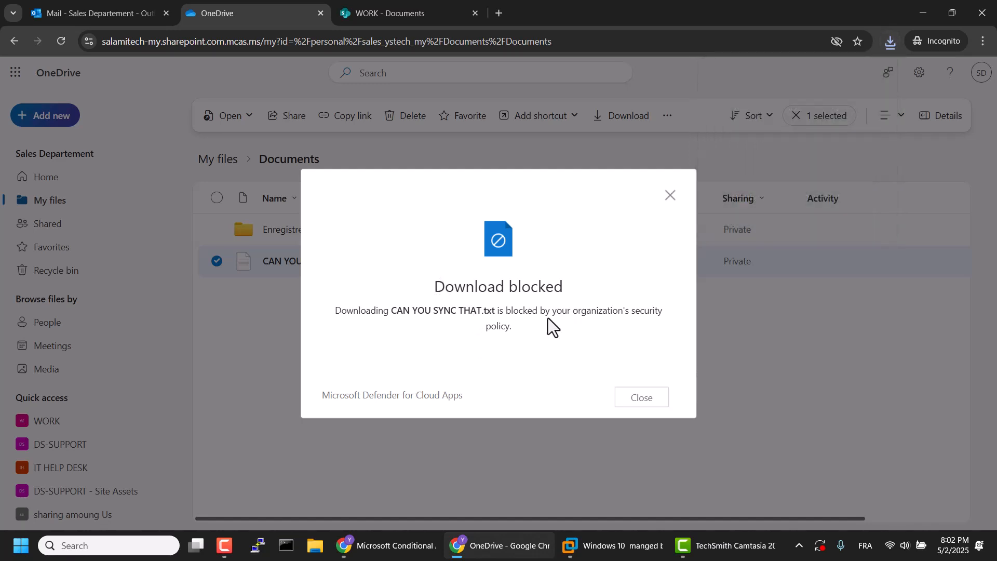
pyautogui.click(670, 198)
# Step: Try to download 1703850247270.jpeg from the SharePoint WORK document library, saving the offered file in Downloads
pyautogui.click(414, 10)
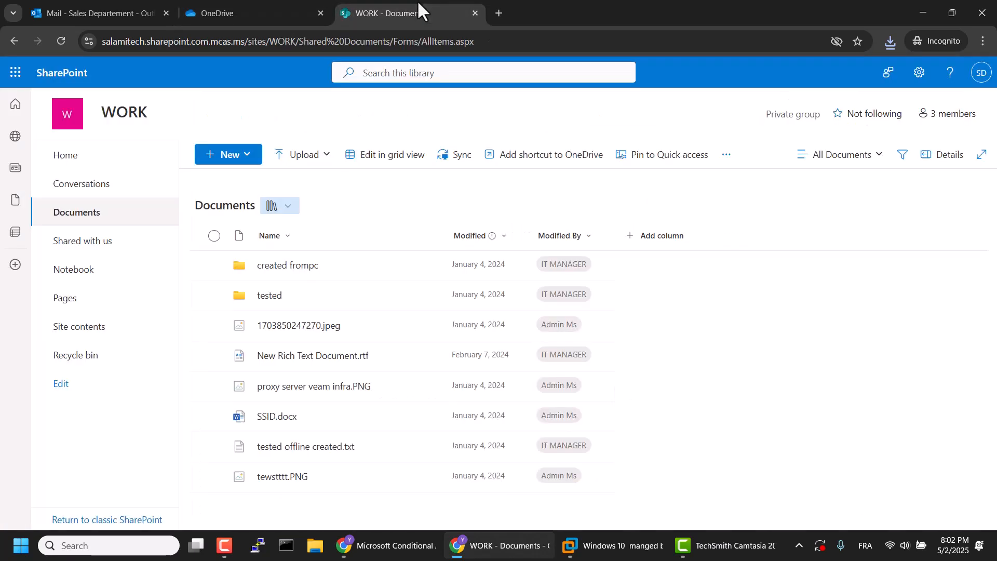
pyautogui.click(411, 325)
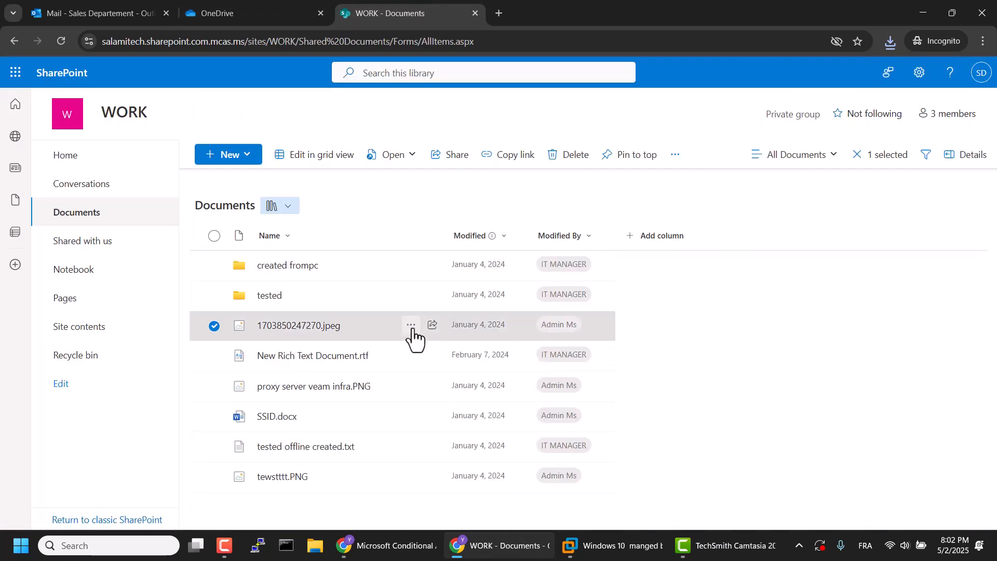
pyautogui.click(445, 318)
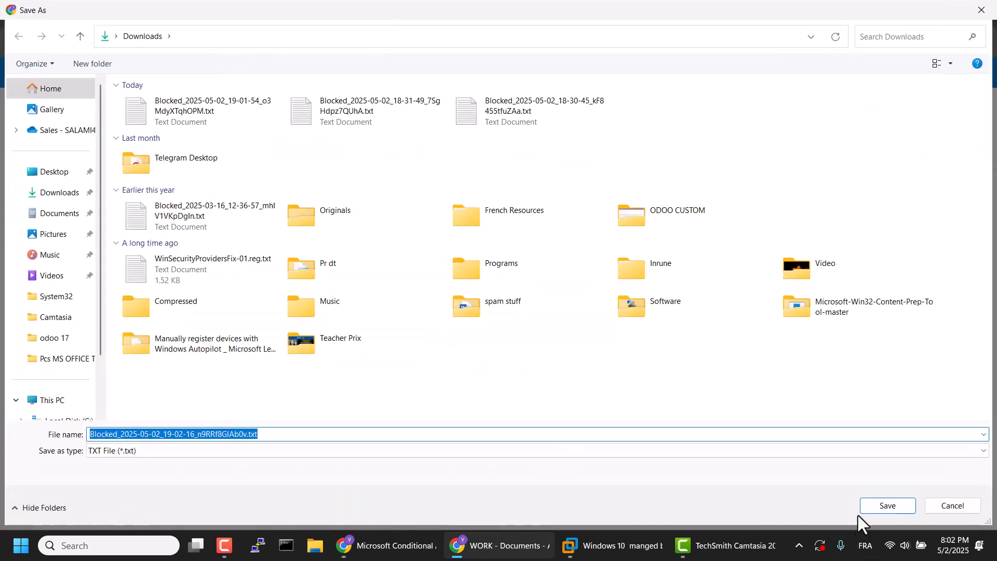
pyautogui.click(876, 507)
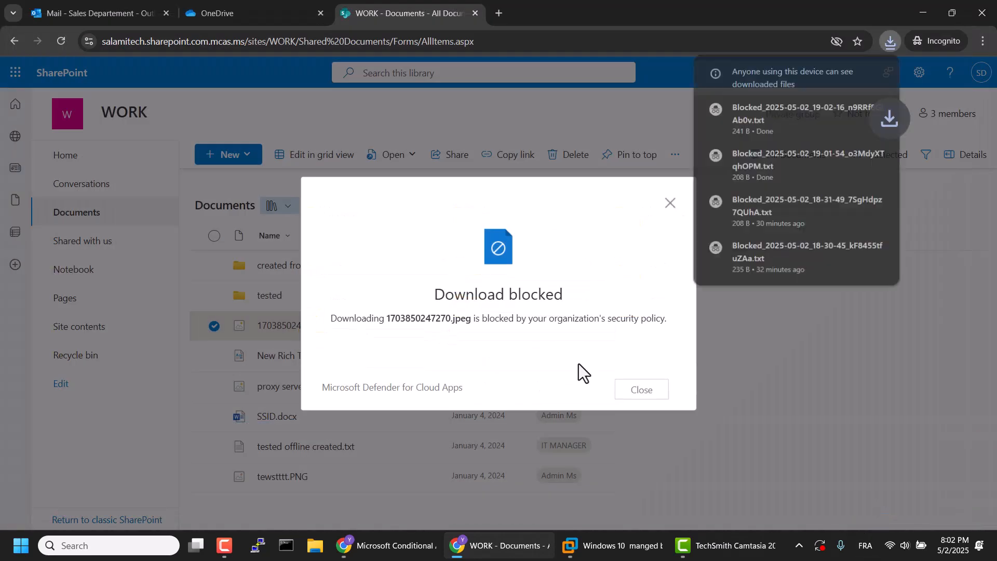
pyautogui.click(669, 205)
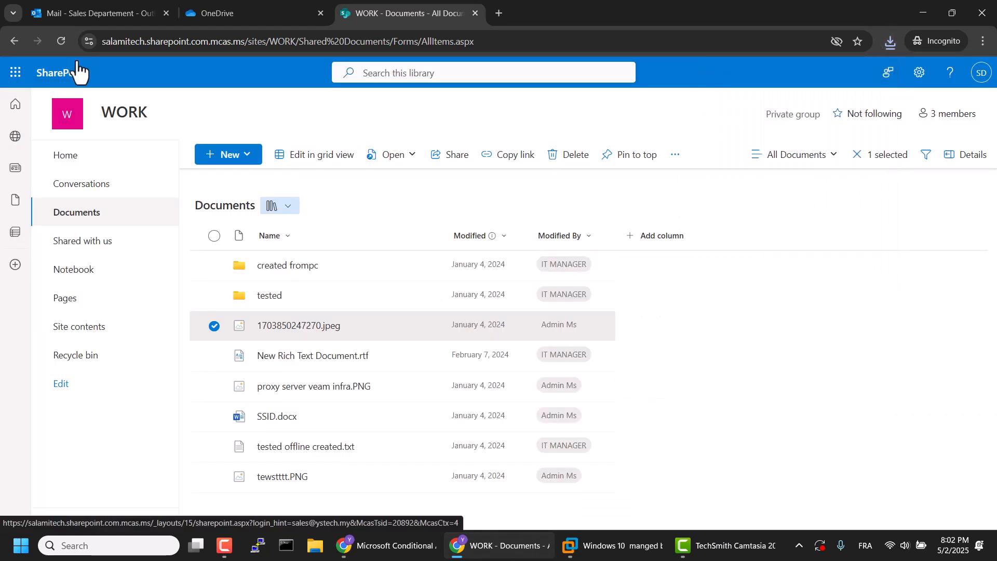
pyautogui.click(56, 1)
pyautogui.scroll(-5, 257, 243)
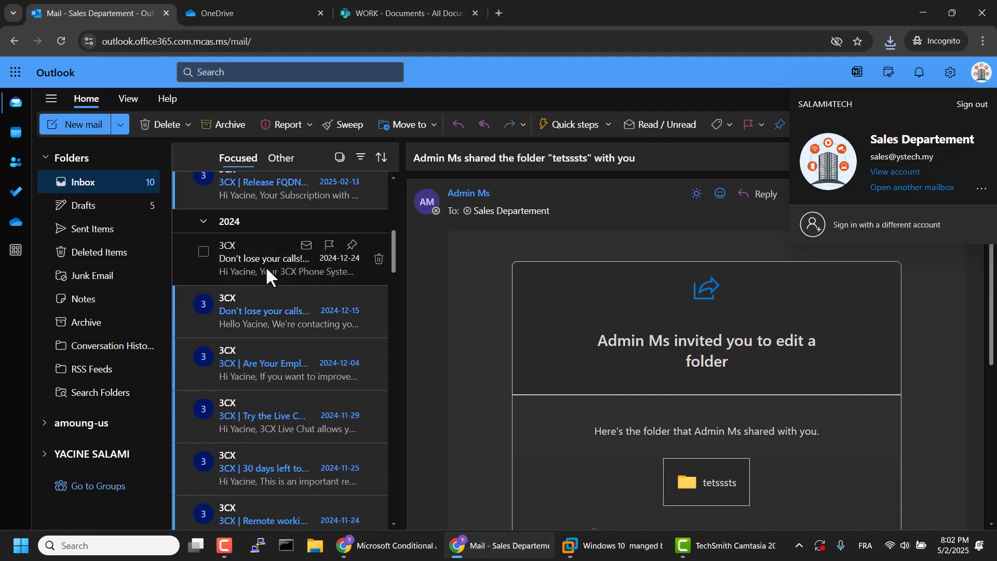
pyautogui.scroll(5, 266, 266)
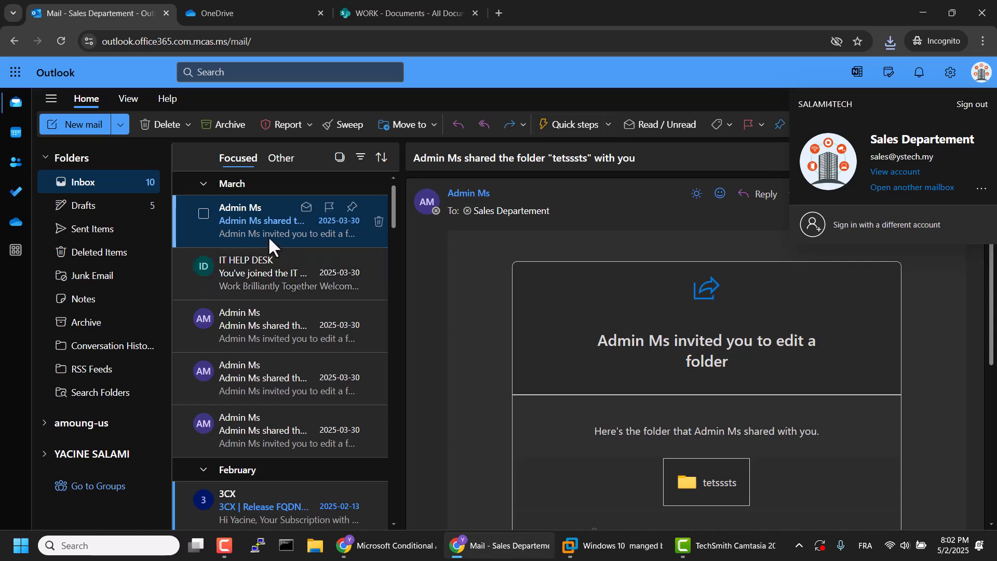
# Step: Switch to the managed Windows 10 virtual machine in VMware Workstation and download 1703850247270.jpeg from the WORK document library
pyautogui.click(621, 540)
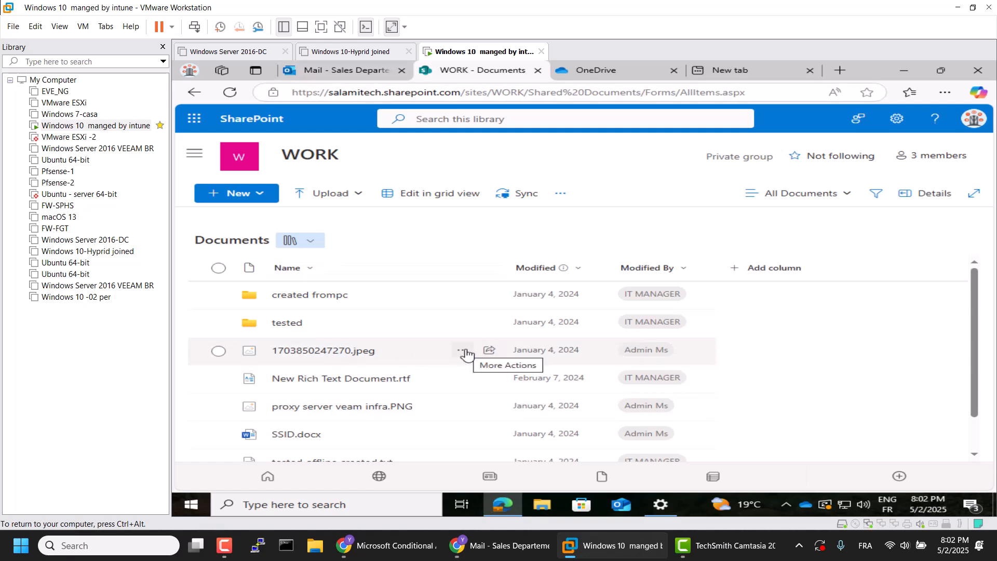
pyautogui.click(466, 353)
pyautogui.click(520, 339)
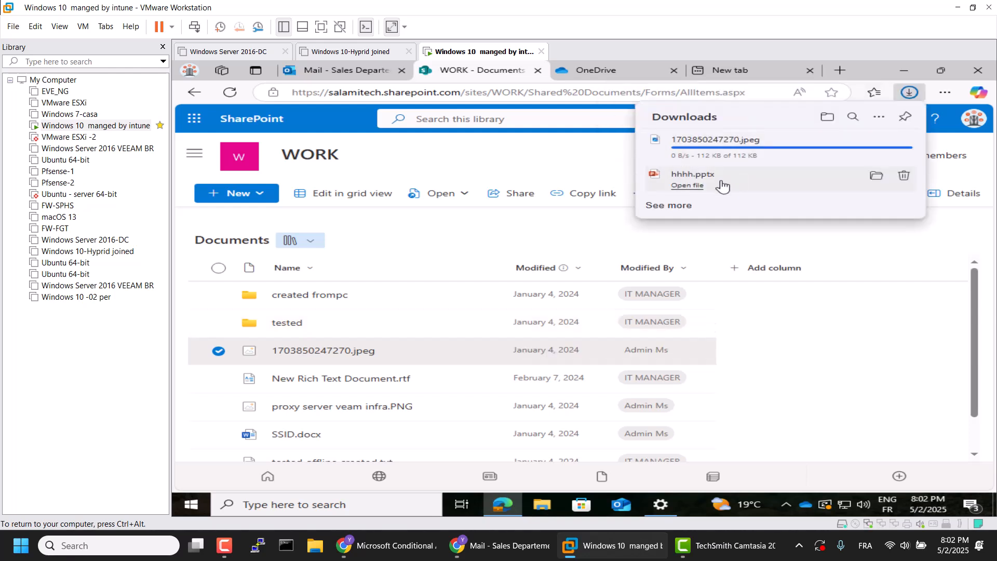
# Step: Download CAN YOU SYNC THAT.txt from the OneDrive Documents folder inside the virtual machine
pyautogui.click(595, 70)
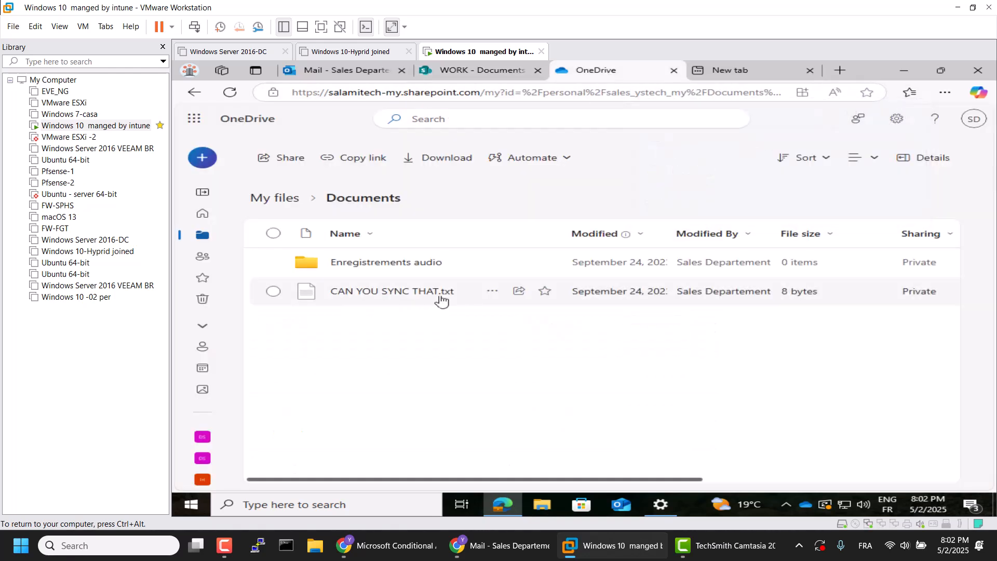
pyautogui.click(491, 290)
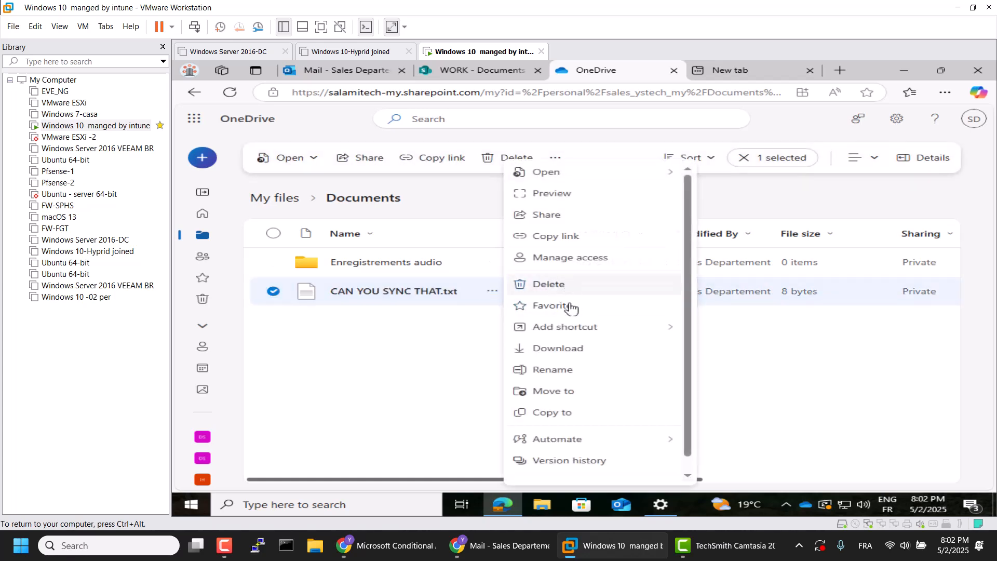
pyautogui.click(582, 348)
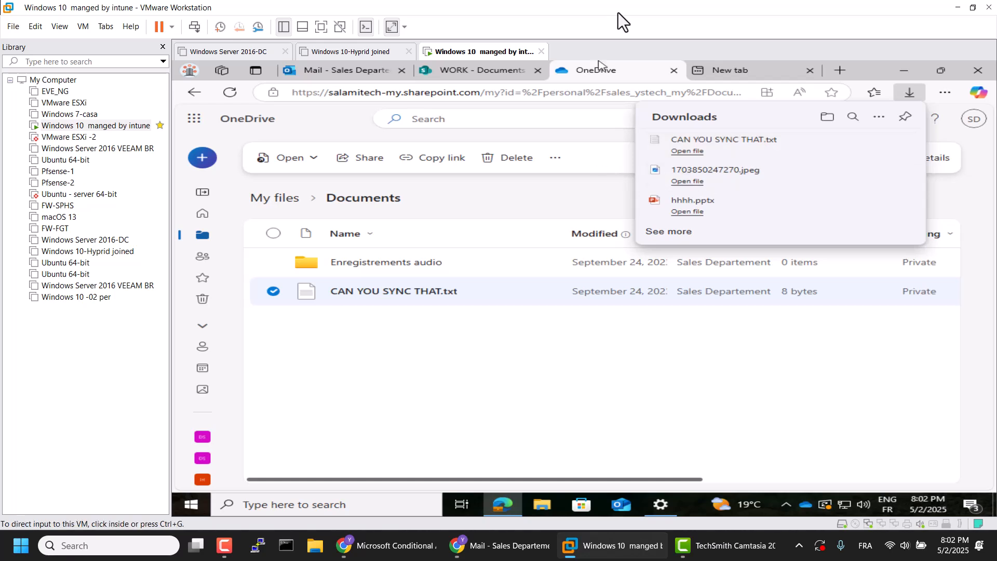
pyautogui.moveTo(338, 71)
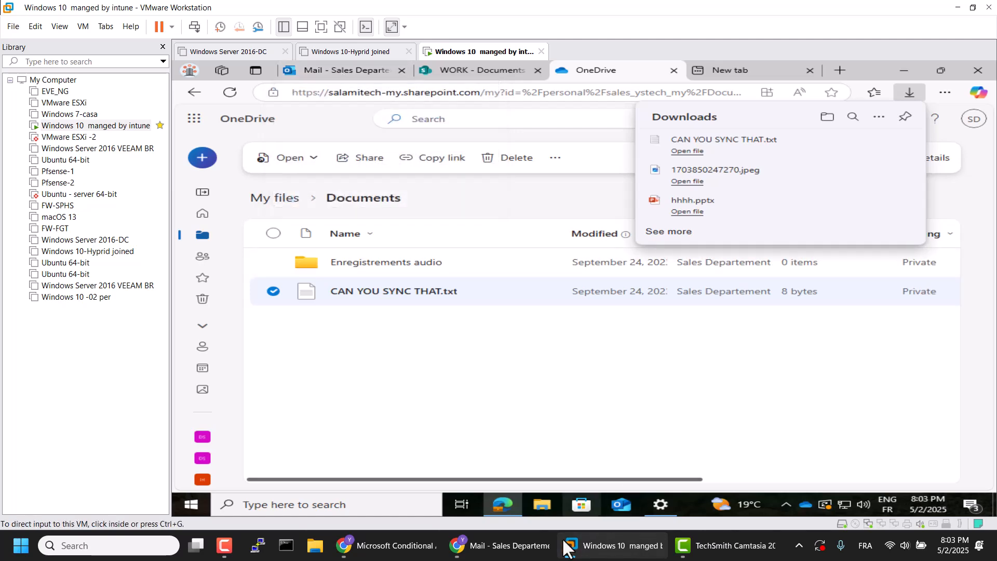
# Step: Switch to the Microsoft Intune admin center in the other Chrome window and keep the session signed in
pyautogui.click(497, 554)
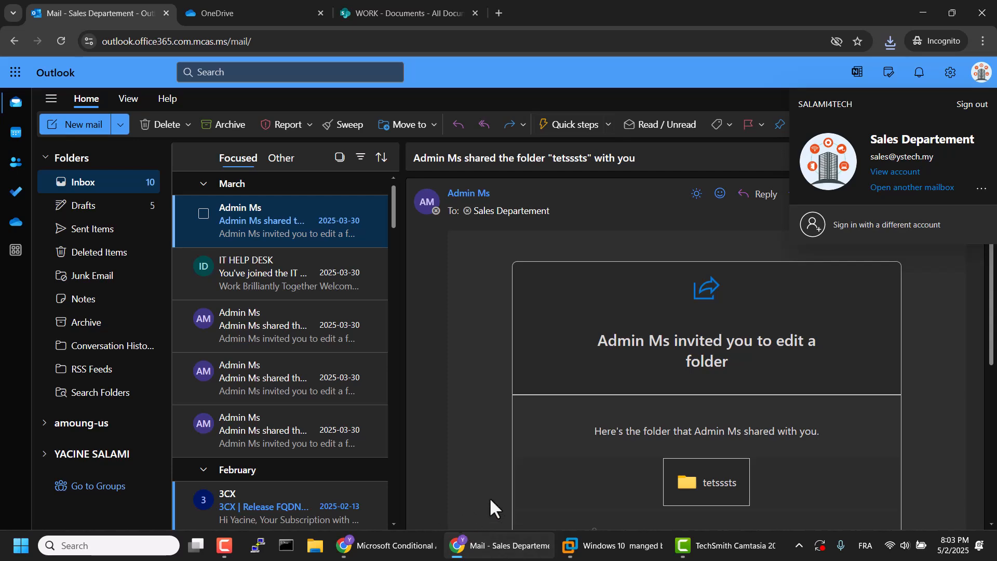
pyautogui.click(387, 545)
pyautogui.click(655, 1)
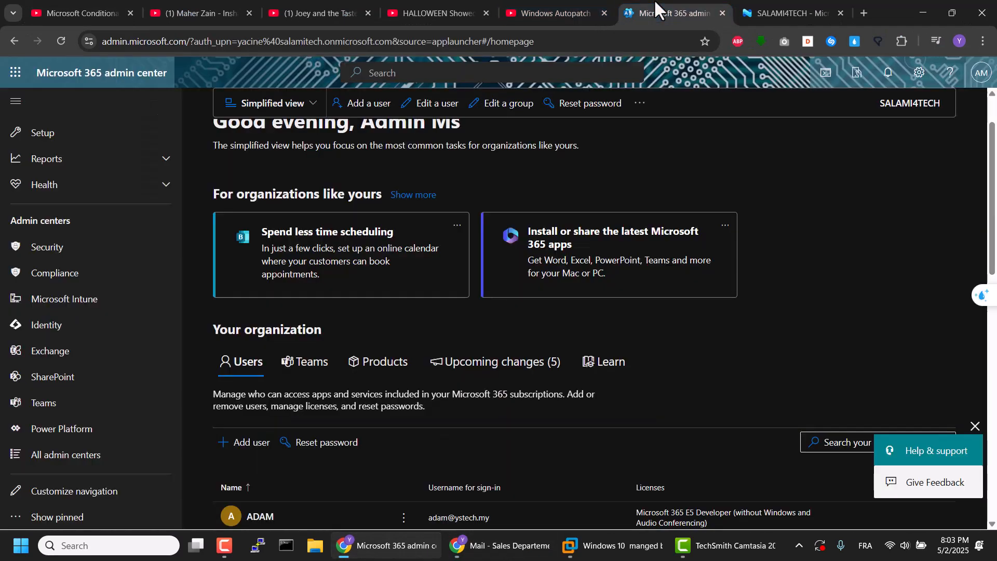
pyautogui.click(769, 6)
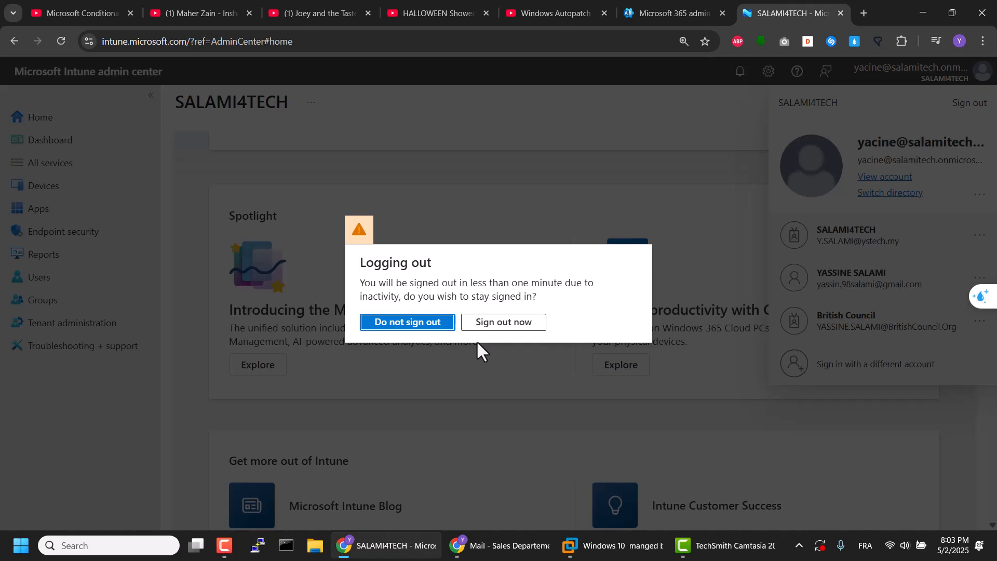
pyautogui.click(404, 332)
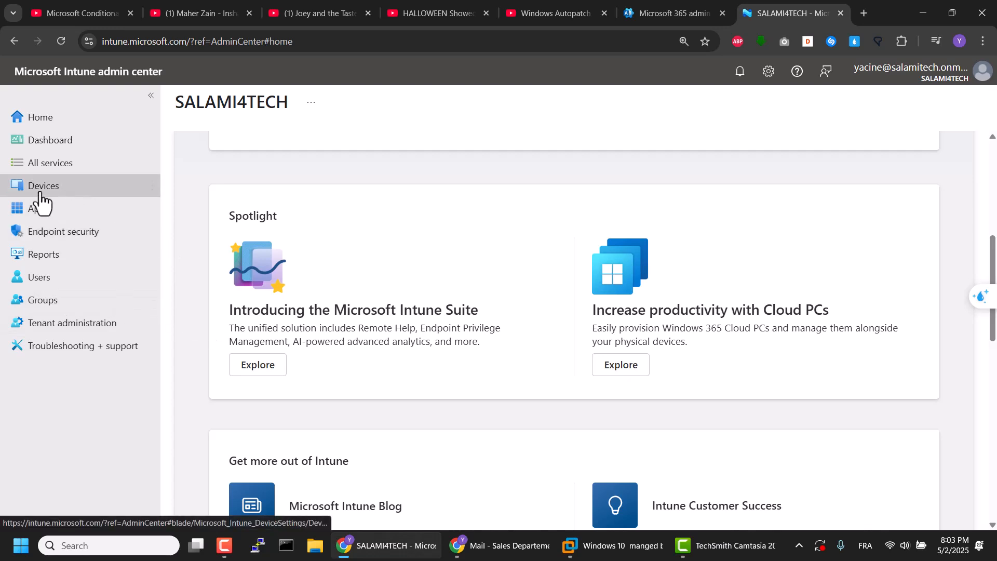
# Step: Open the list of Conditional Access policies for devices
pyautogui.click(52, 195)
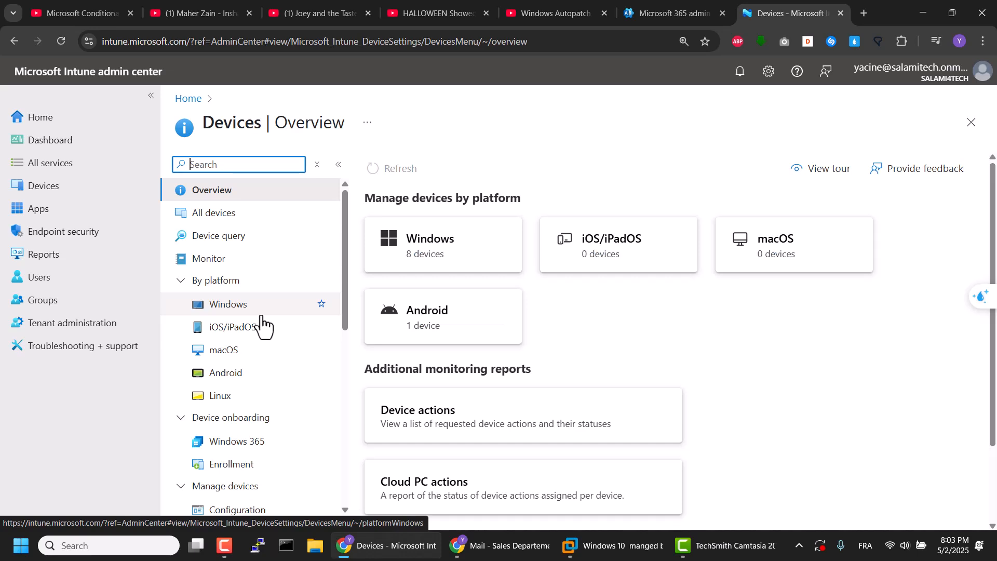
pyautogui.scroll(-3, 262, 325)
pyautogui.click(250, 427)
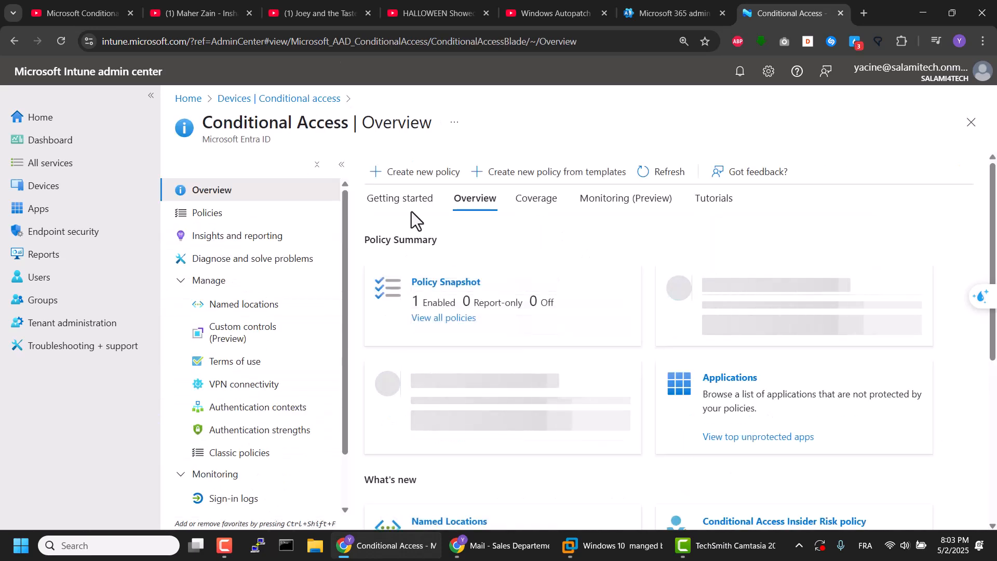
pyautogui.click(217, 214)
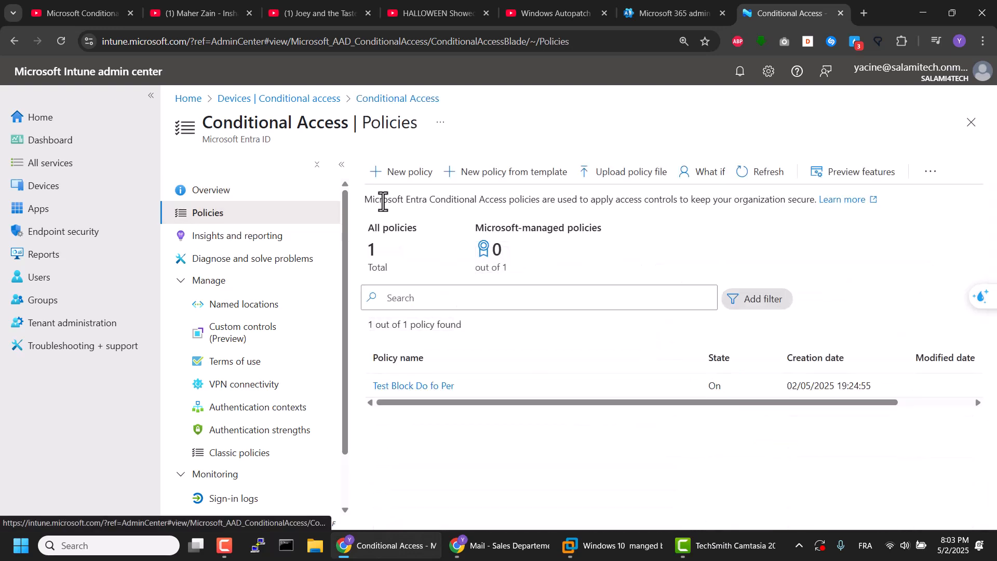
# Step: Start a new Conditional Access policy named "Block Download on Personal Devices" and include all users
pyautogui.click(401, 175)
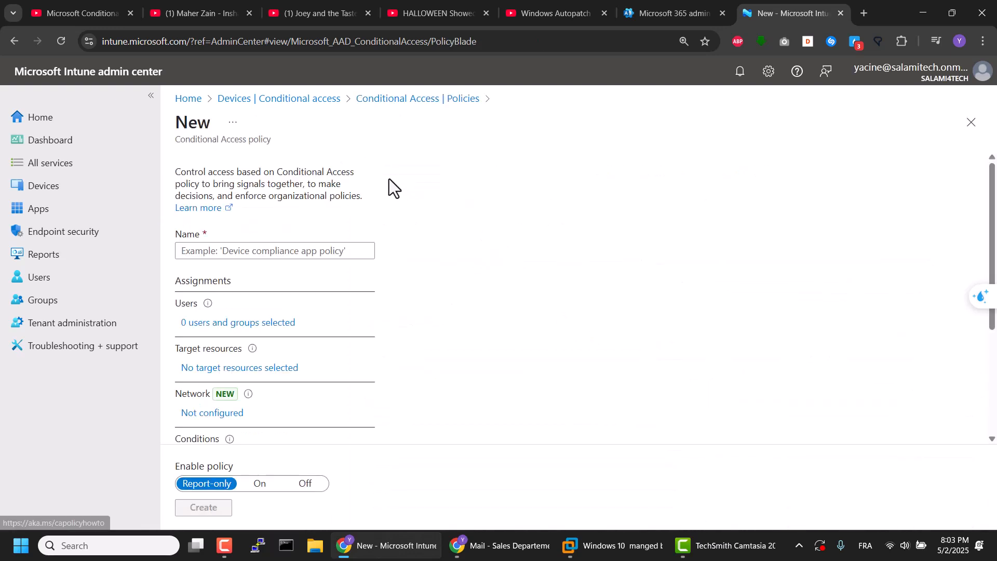
pyautogui.click(253, 251)
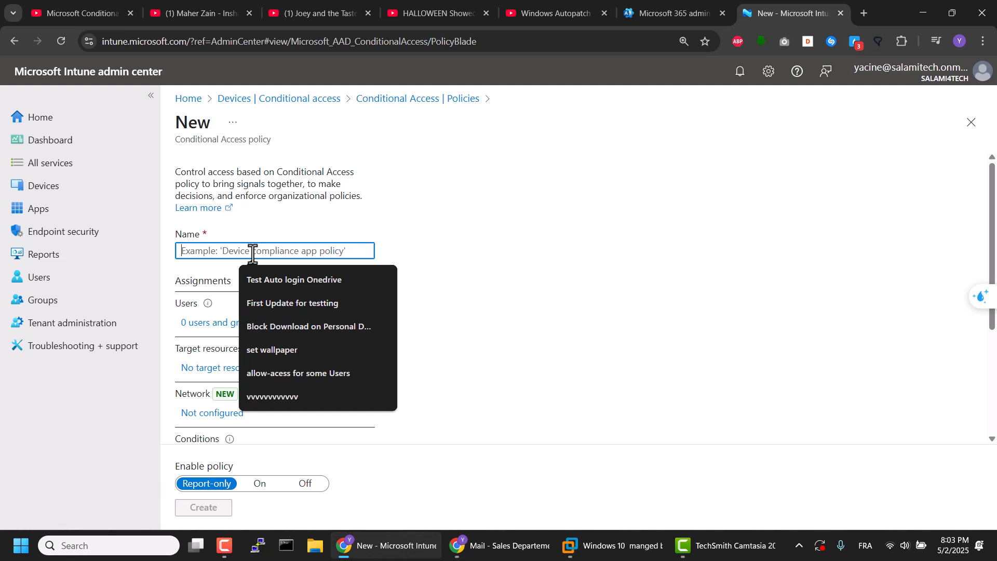
pyautogui.write('Blocl')
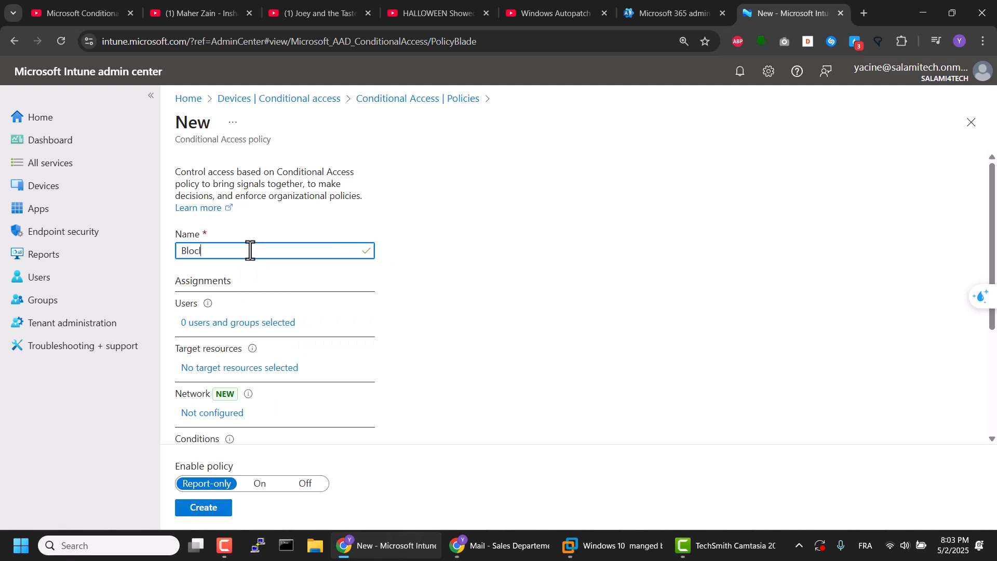
pyautogui.press('BackSpace')
pyautogui.click(282, 271)
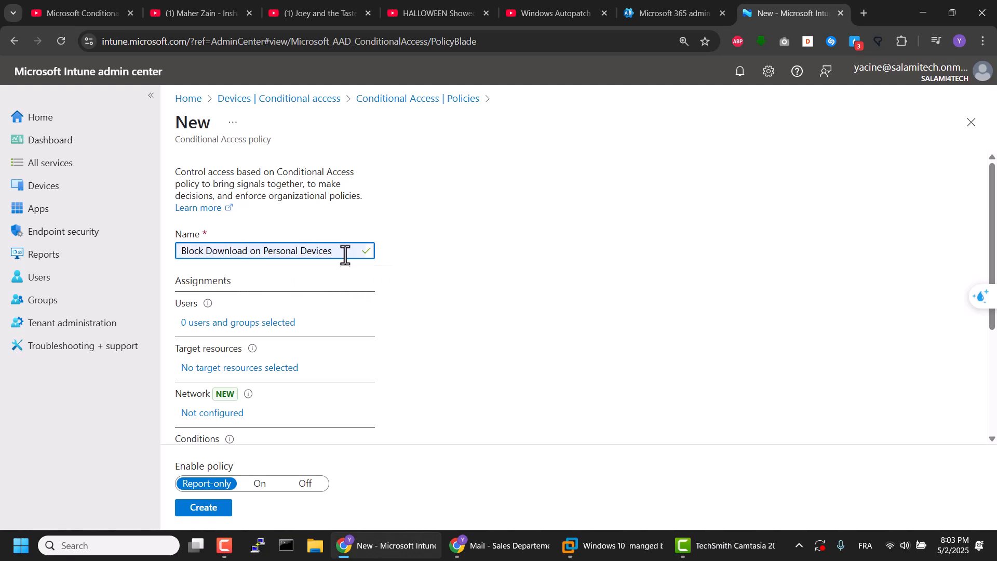
pyautogui.click(211, 323)
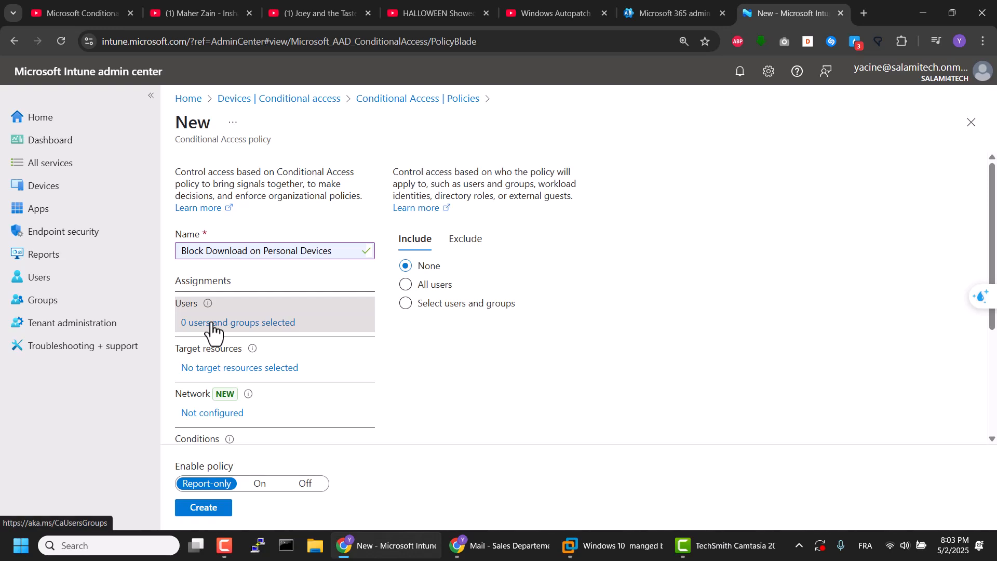
pyautogui.click(426, 285)
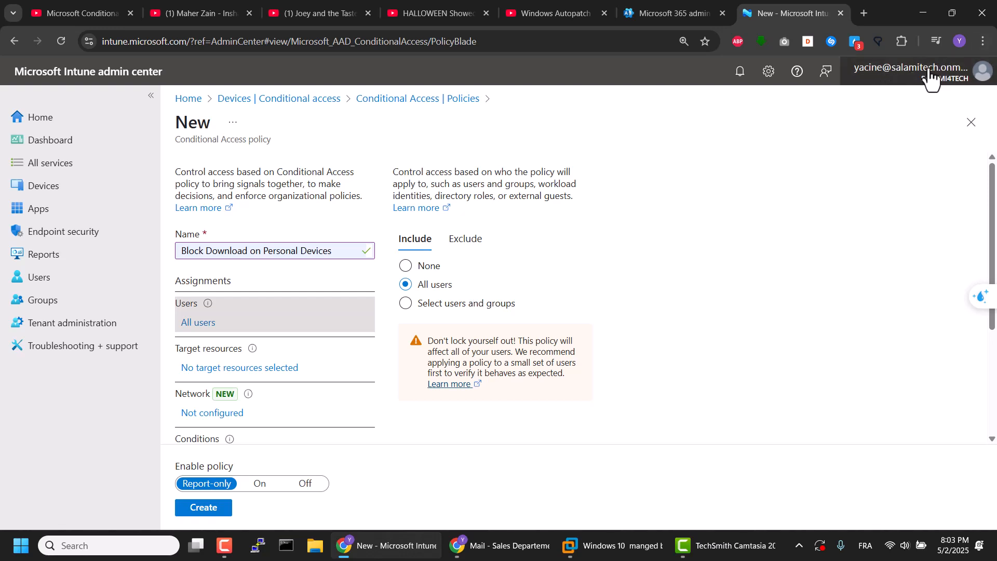
# Step: Exclude the Admin Ms account from the policy's user assignment
pyautogui.click(467, 241)
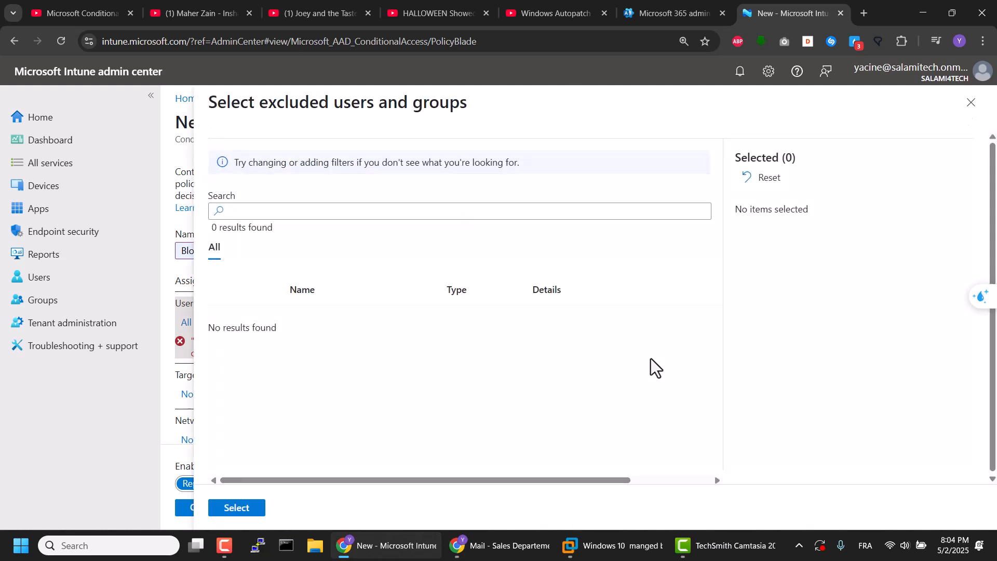
pyautogui.click(274, 212)
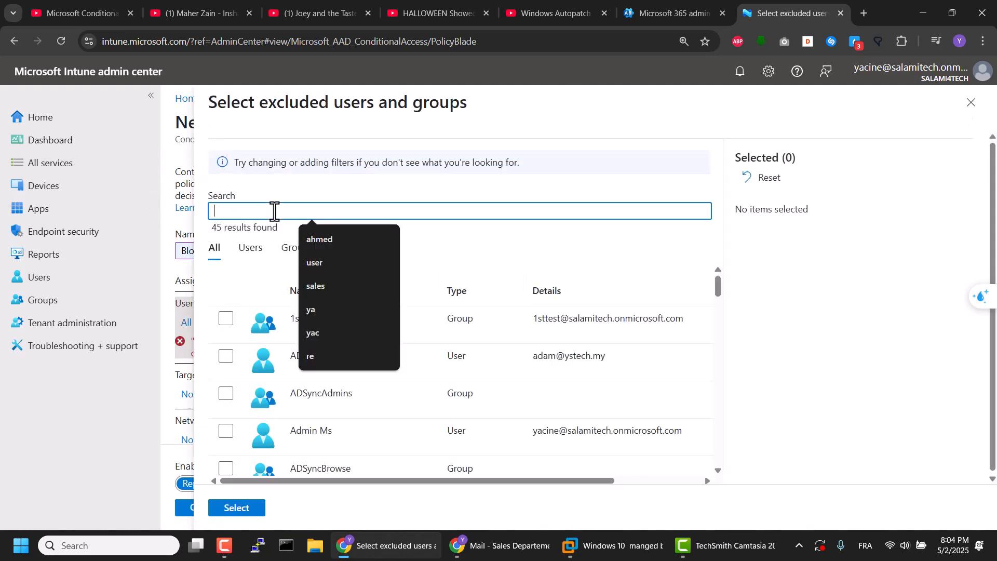
pyautogui.write('yqcine')
pyautogui.press('BackSpace')
pyautogui.press('BackSpace')
pyautogui.press('BackSpace')
pyautogui.press('BackSpace')
pyautogui.write('a')
pyautogui.press('BackSpace')
pyautogui.press('BackSpace')
pyautogui.write('a')
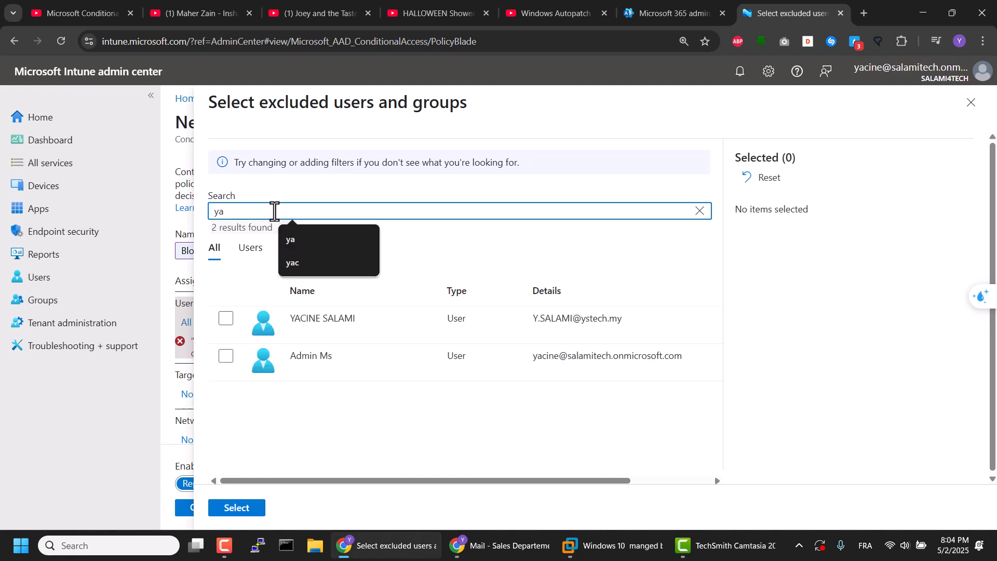
pyautogui.click(271, 386)
pyautogui.click(227, 358)
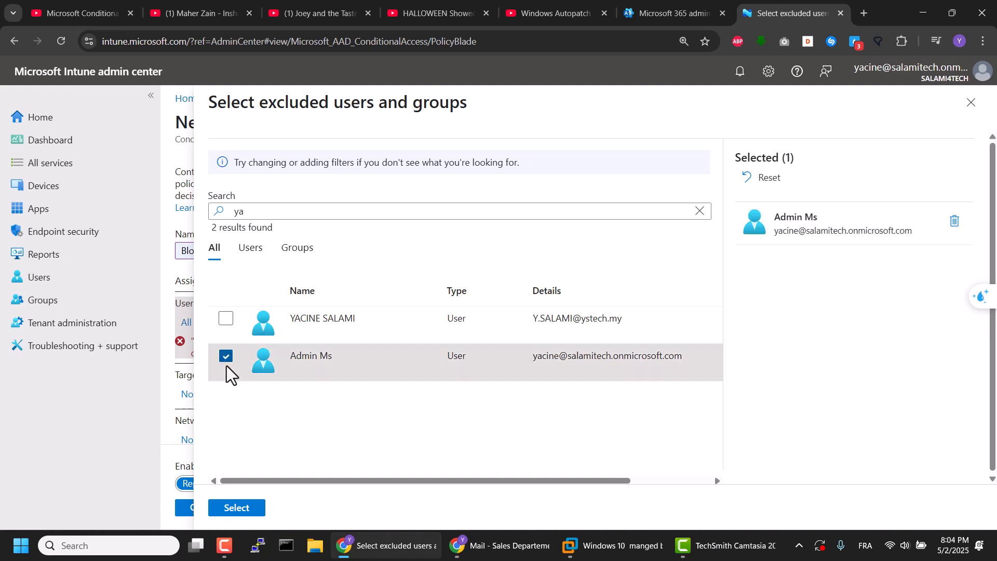
pyautogui.click(249, 508)
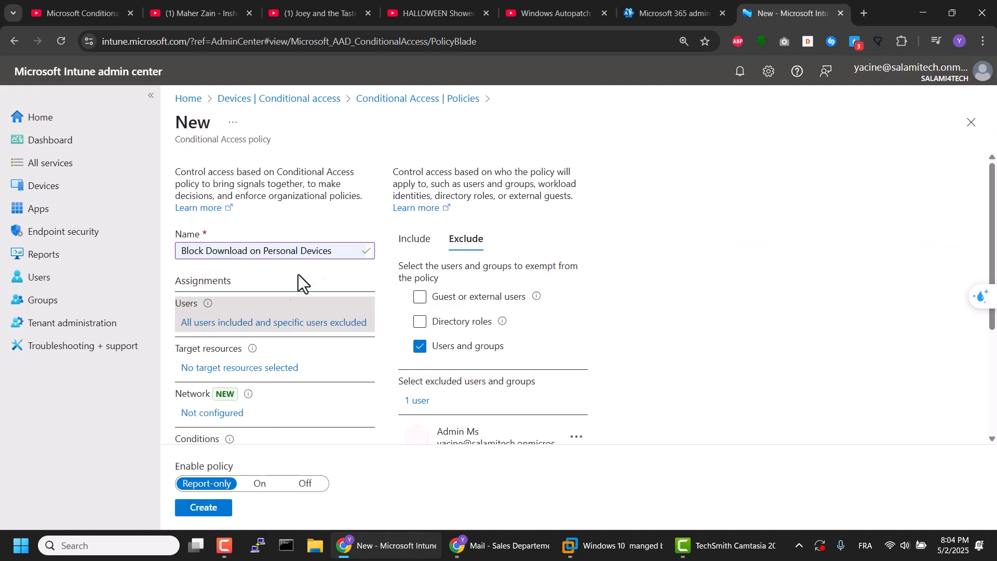
# Step: Set the policy's target resources to selected resources and include Office 365
pyautogui.scroll(-1, 277, 379)
pyautogui.click(271, 306)
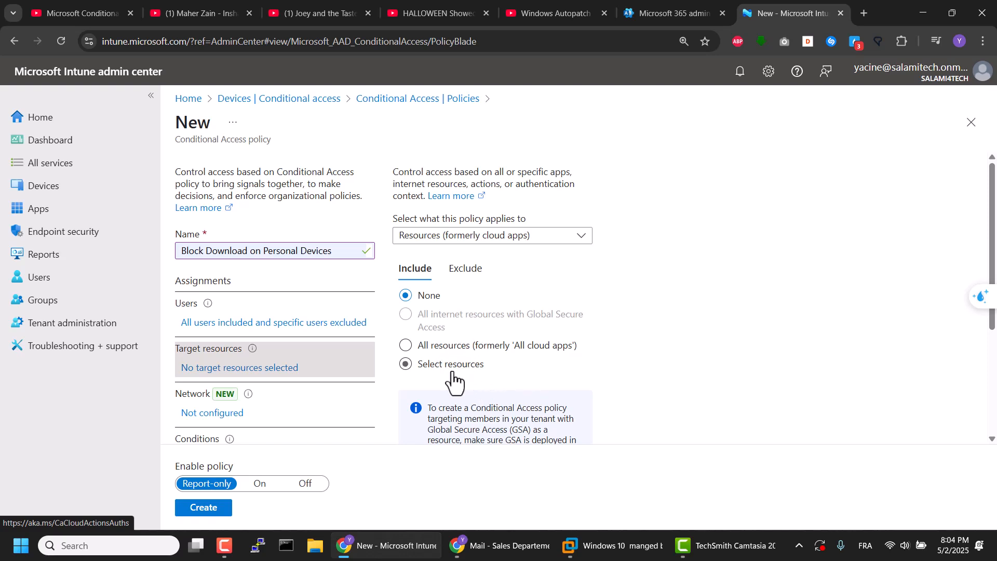
pyautogui.scroll(-1, 474, 363)
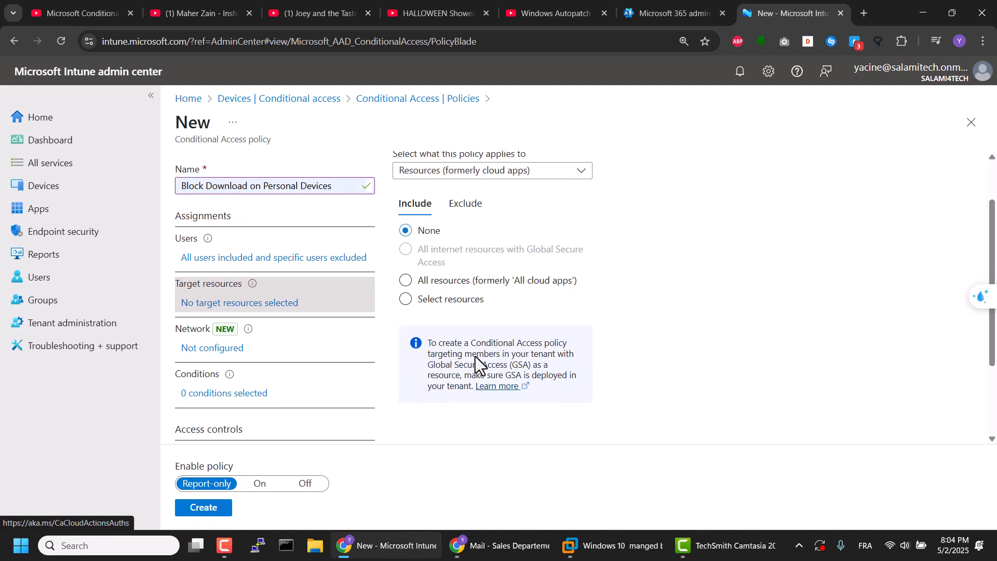
pyautogui.click(406, 282)
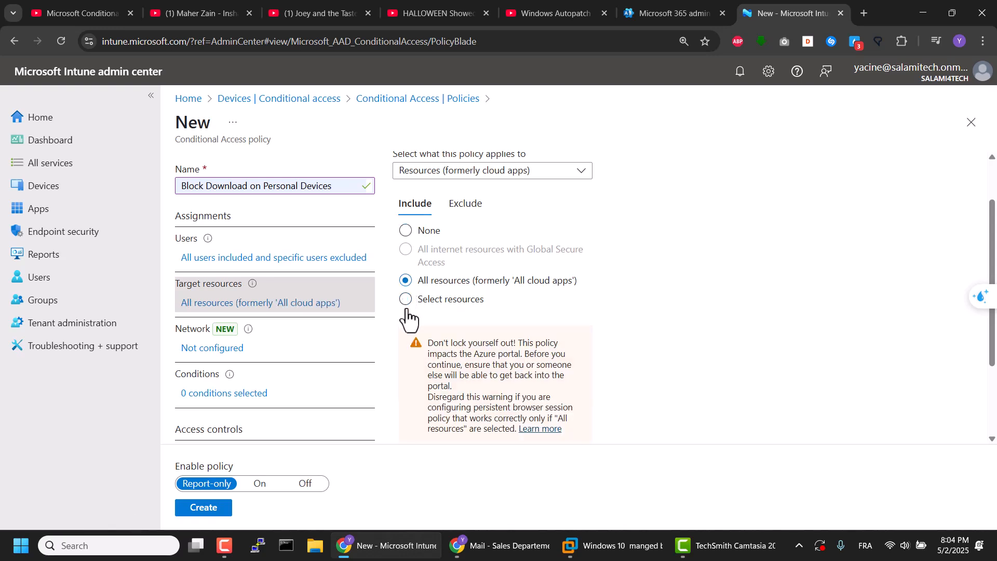
pyautogui.click(406, 308)
pyautogui.scroll(-1, 442, 365)
pyautogui.scroll(-1, 442, 365)
pyautogui.click(416, 263)
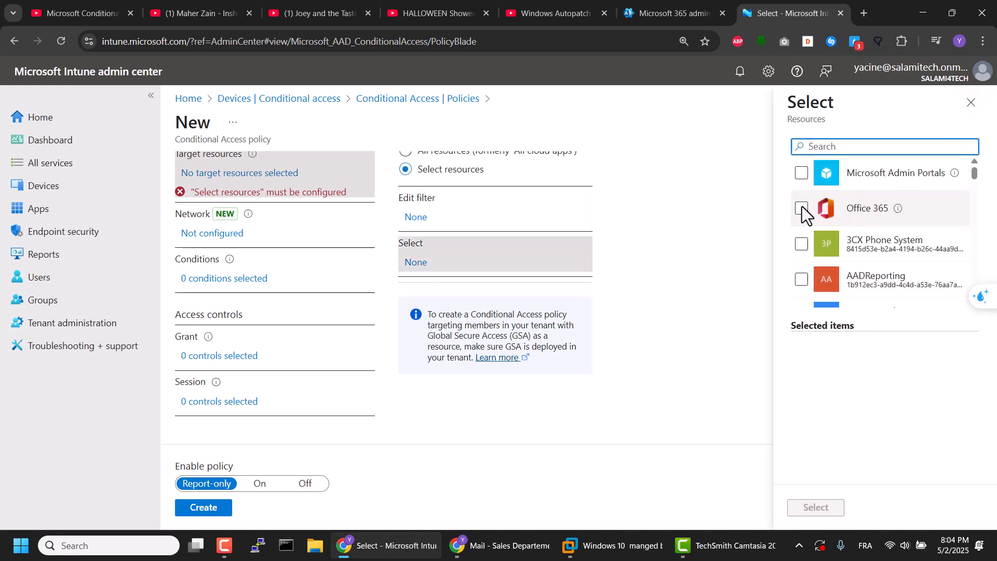
pyautogui.click(803, 211)
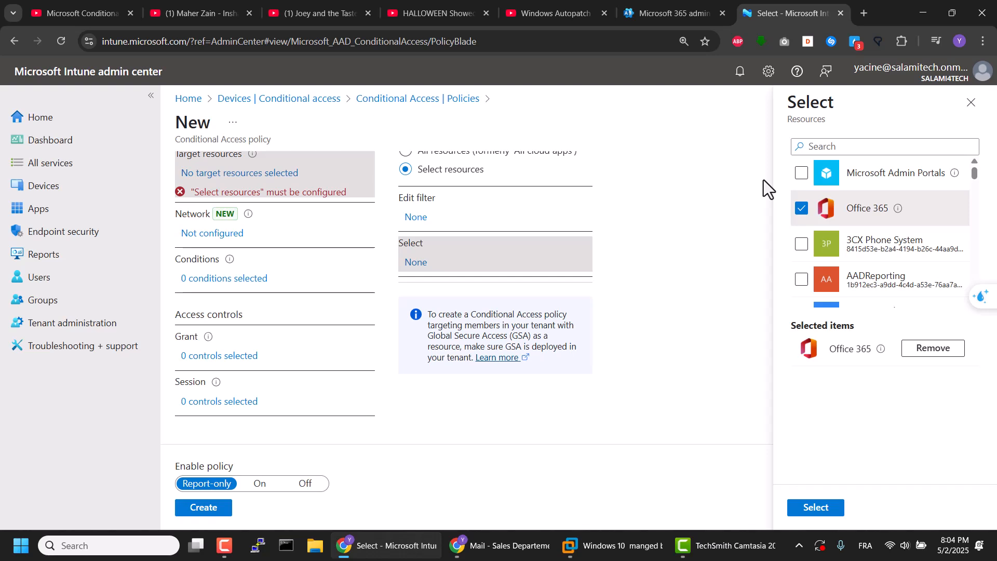
pyautogui.scroll(-4, 858, 233)
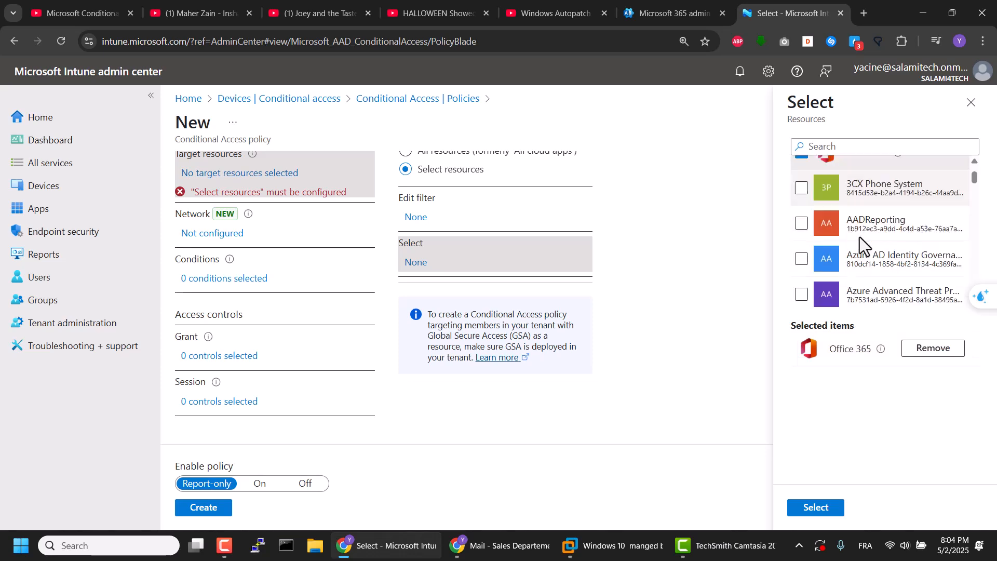
pyautogui.scroll(4, 895, 261)
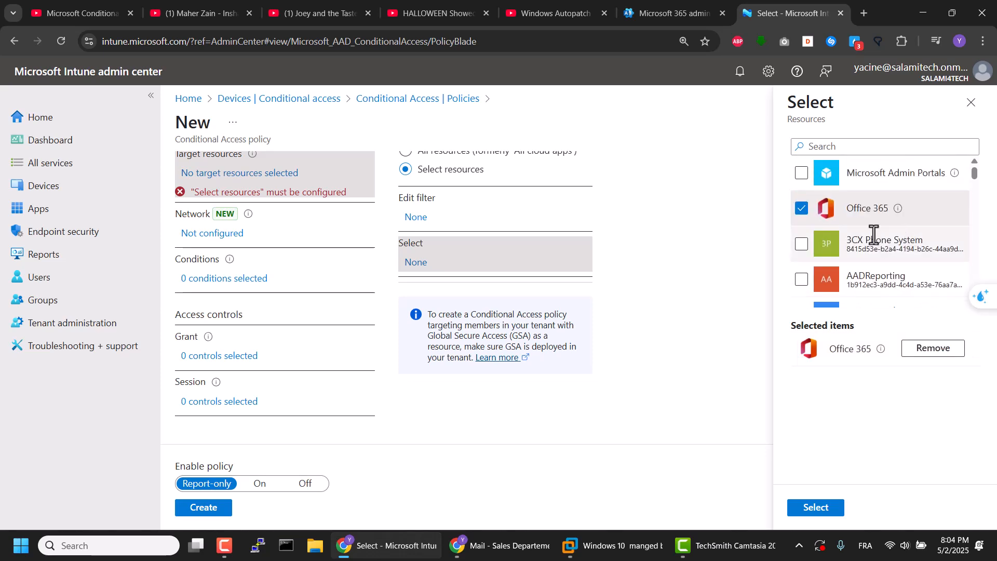
pyautogui.click(815, 507)
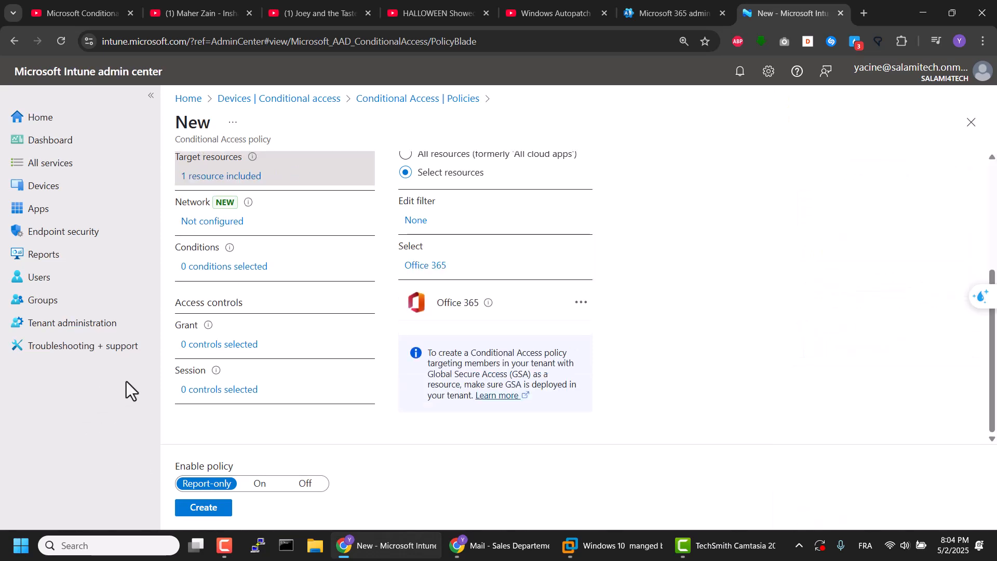
# Step: Configure the device platforms condition to include Android, iOS, Windows Phone, Windows, macOS and Linux
pyautogui.click(218, 269)
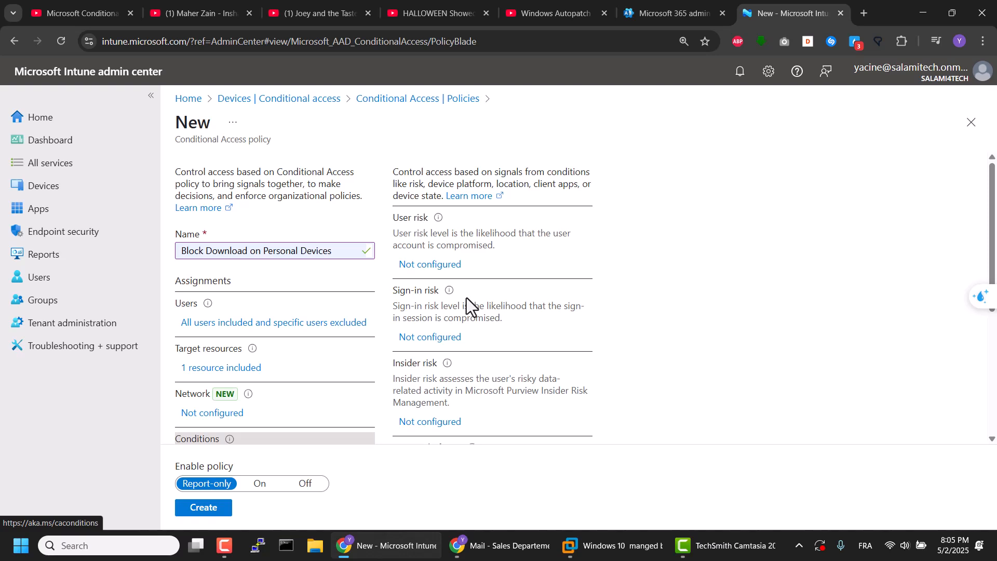
pyautogui.scroll(-2, 466, 297)
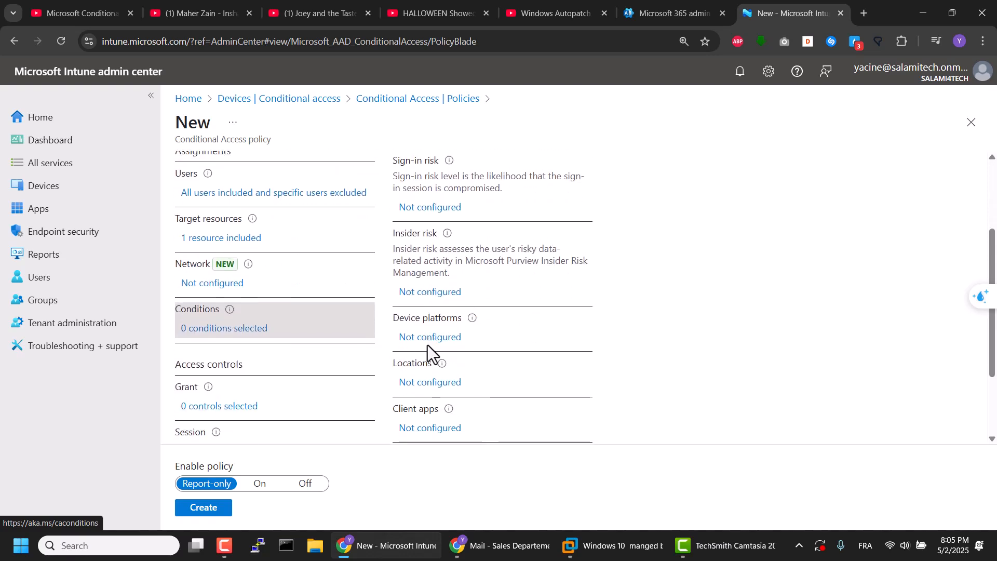
pyautogui.click(429, 343)
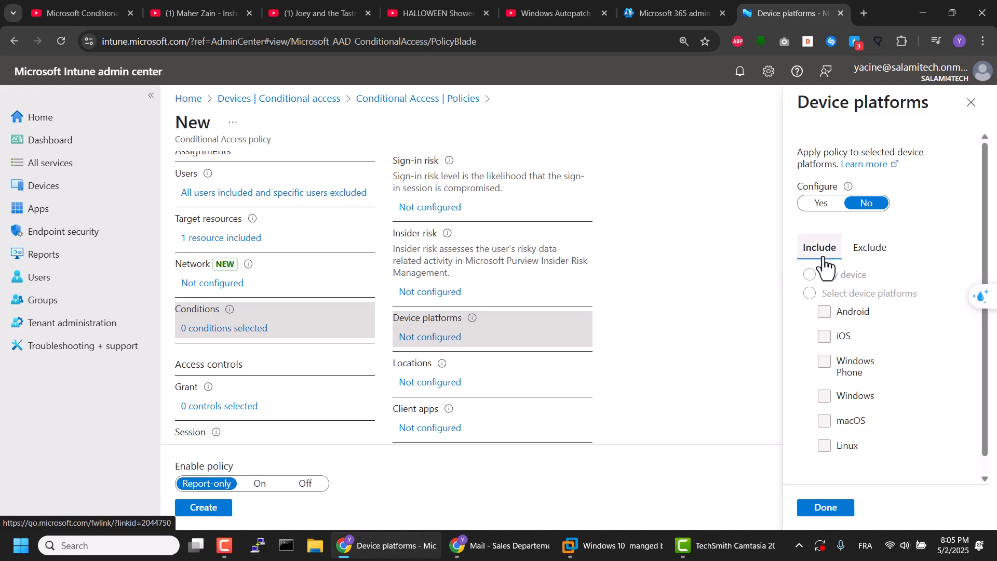
pyautogui.click(821, 202)
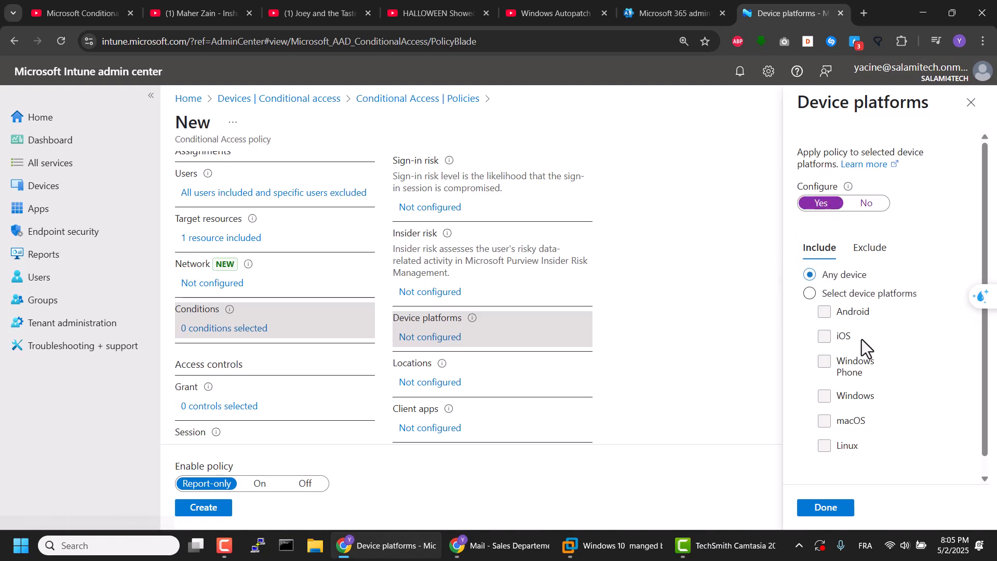
pyautogui.click(809, 294)
pyautogui.click(823, 316)
pyautogui.click(826, 344)
pyautogui.click(825, 362)
pyautogui.click(824, 396)
pyautogui.click(824, 424)
pyautogui.scroll(-1, 846, 445)
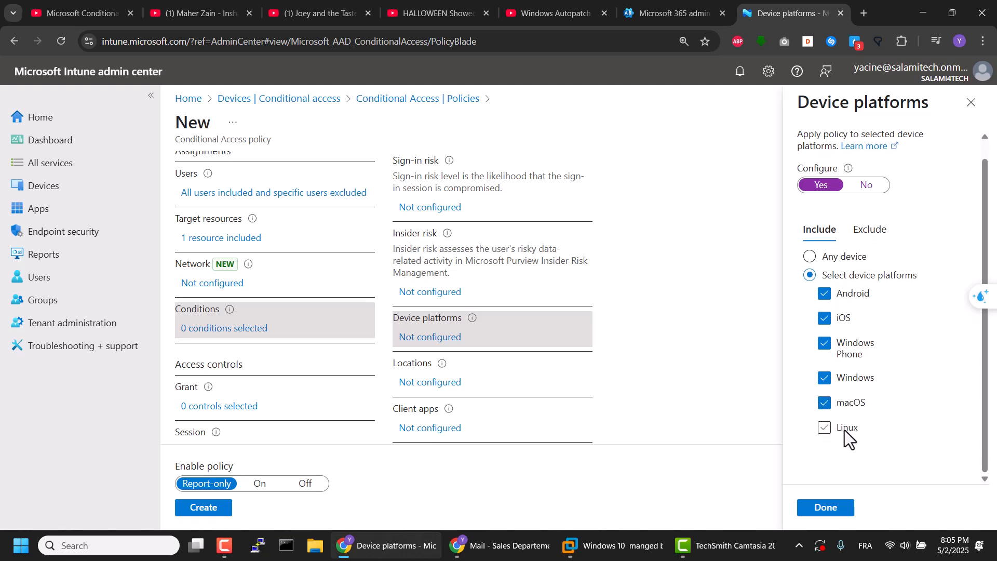
pyautogui.click(825, 431)
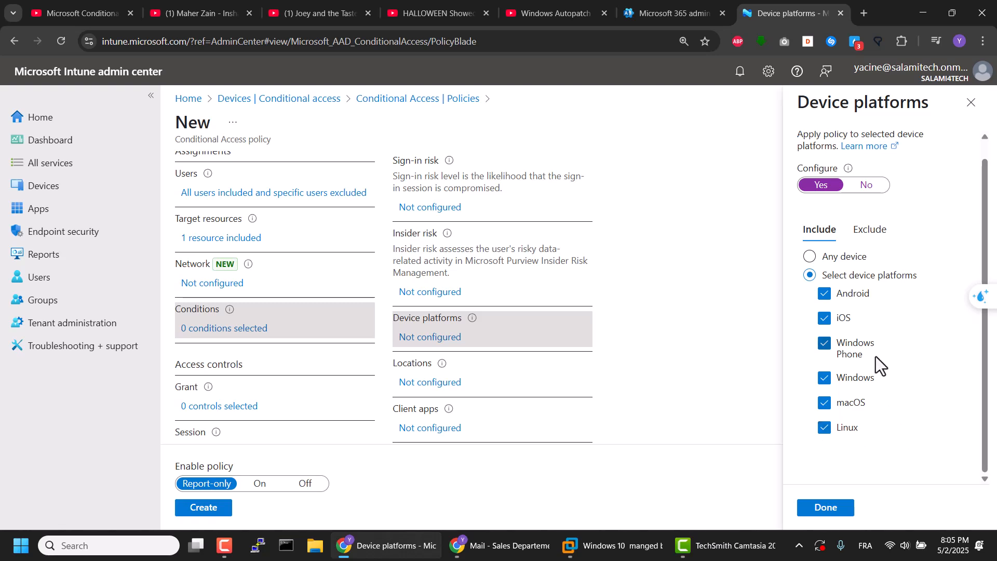
pyautogui.click(839, 511)
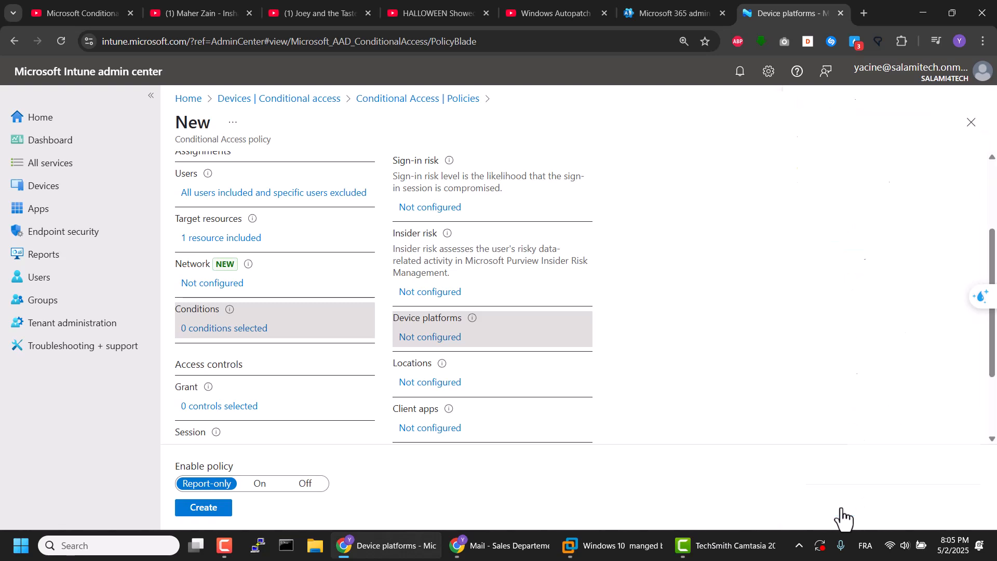
# Step: Enable the filter for devices condition, exclude filtered devices from the policy, and add a second expression row
pyautogui.scroll(-1, 547, 391)
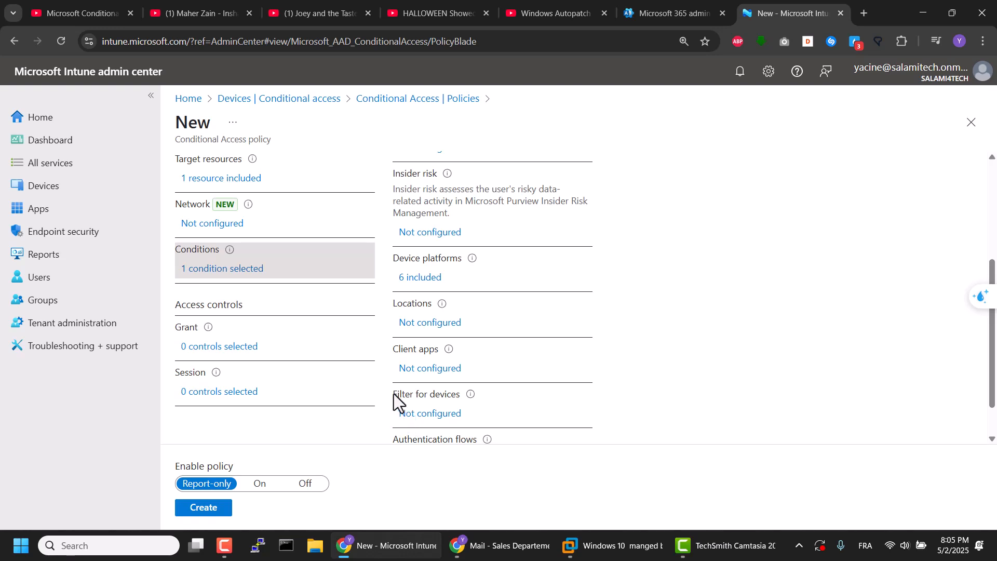
pyautogui.click(430, 414)
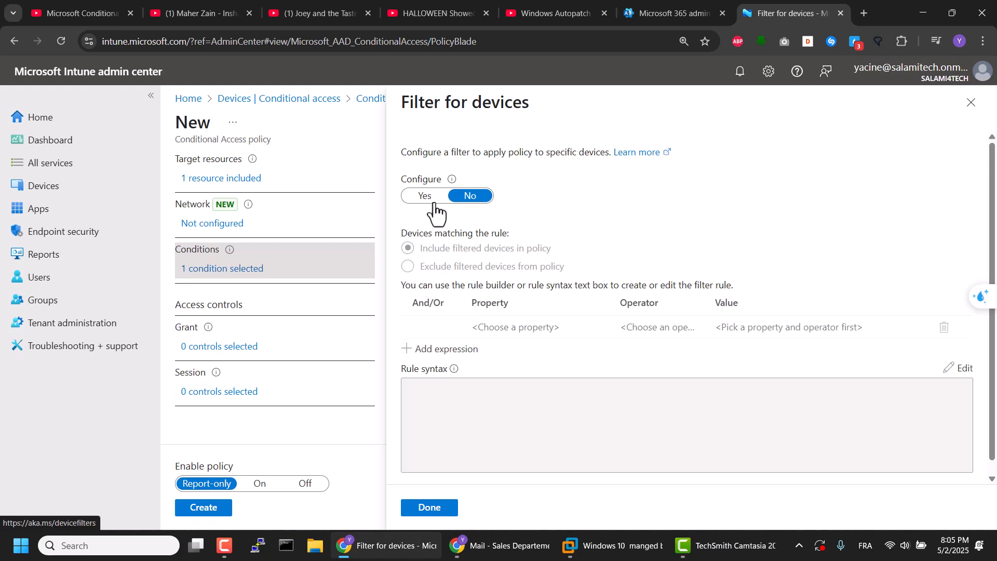
pyautogui.click(420, 198)
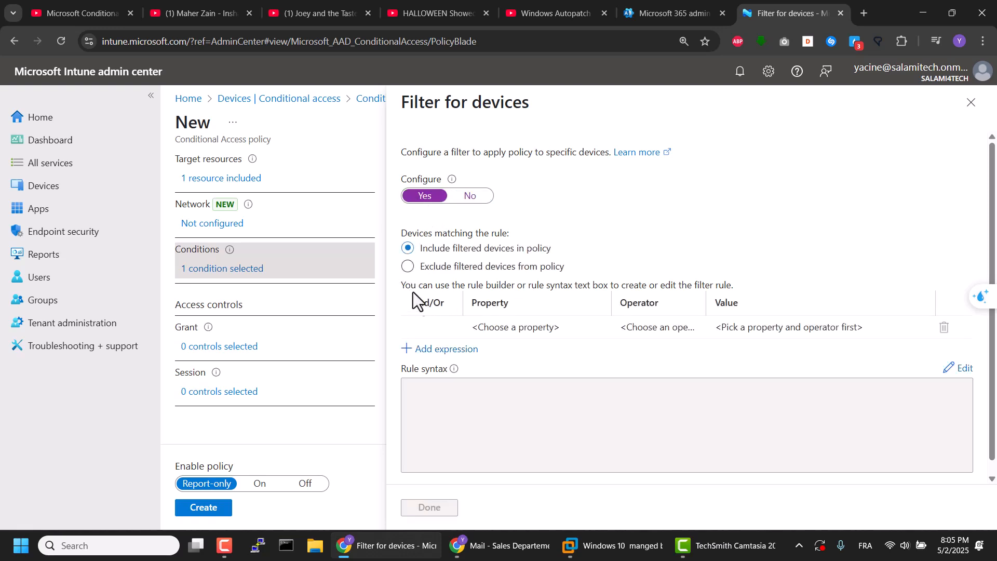
pyautogui.click(407, 270)
pyautogui.click(444, 349)
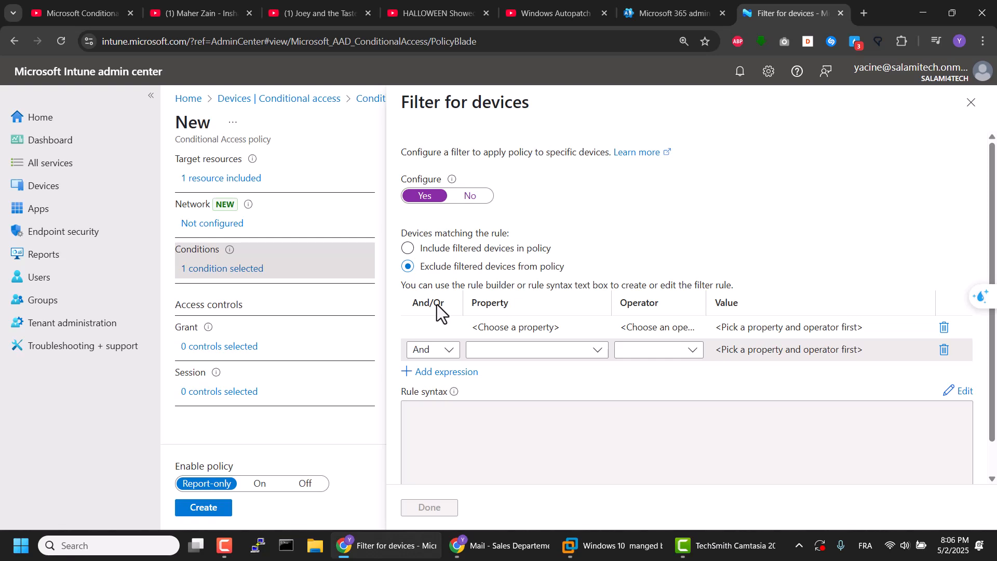
# Step: Define the first device filter expression as DeviceOwnership Equals Company
pyautogui.click(507, 332)
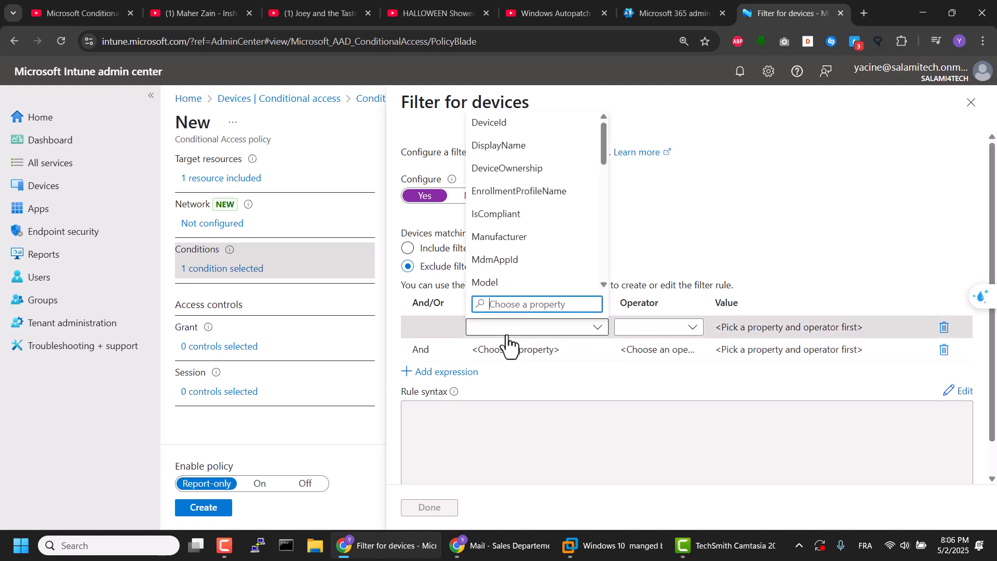
pyautogui.click(540, 168)
pyautogui.click(655, 328)
pyautogui.click(652, 351)
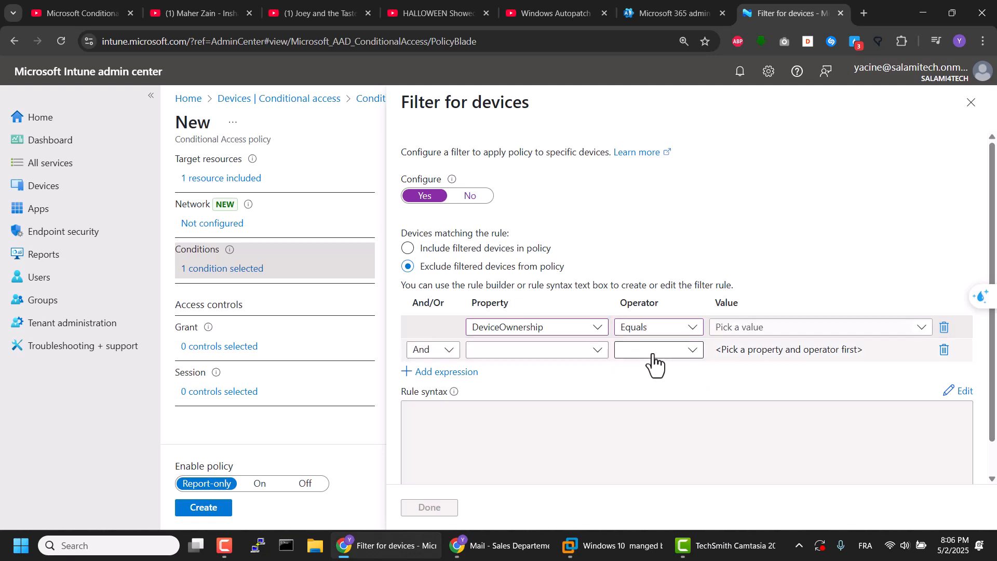
pyautogui.click(752, 331)
pyautogui.click(754, 372)
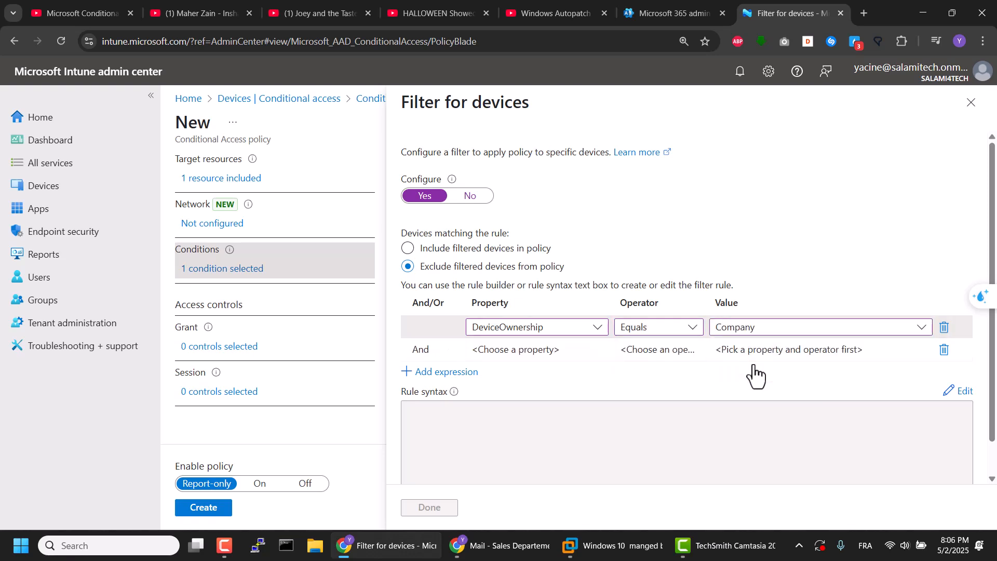
# Step: Define the second device filter expression as And IsCompliant Equals True, and apply the filter
pyautogui.click(555, 349)
pyautogui.click(554, 350)
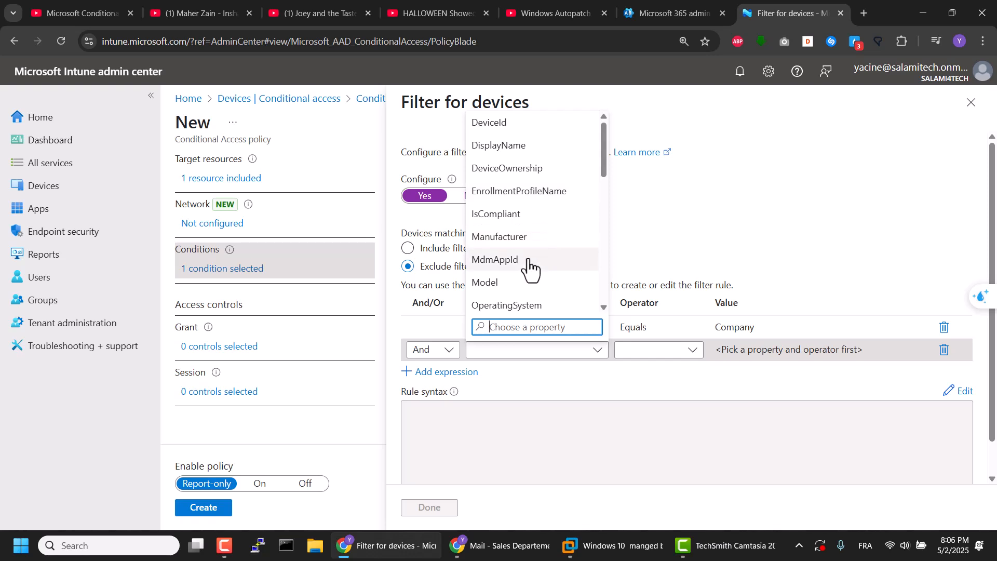
pyautogui.click(528, 214)
pyautogui.click(653, 357)
pyautogui.click(646, 370)
pyautogui.click(731, 358)
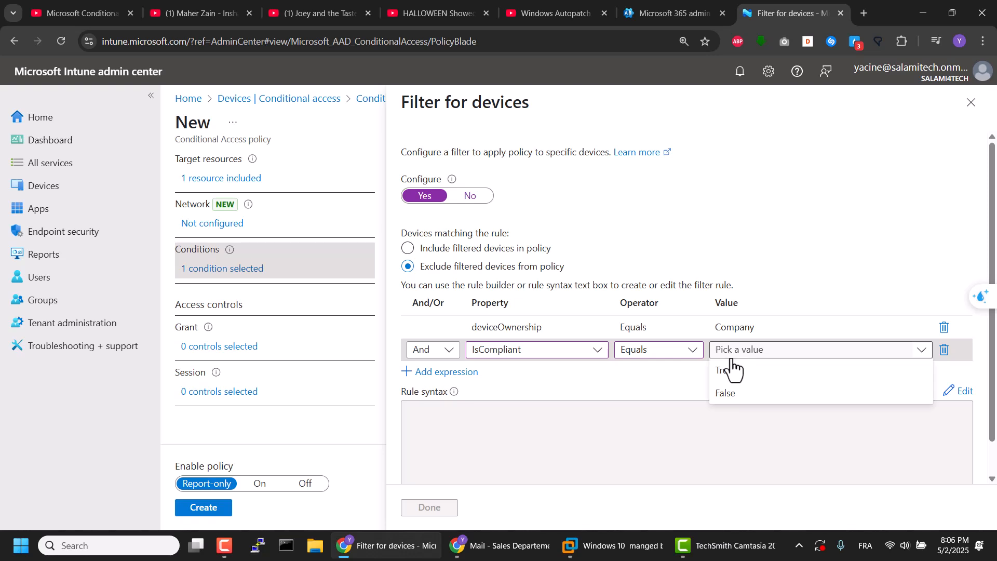
pyautogui.click(730, 371)
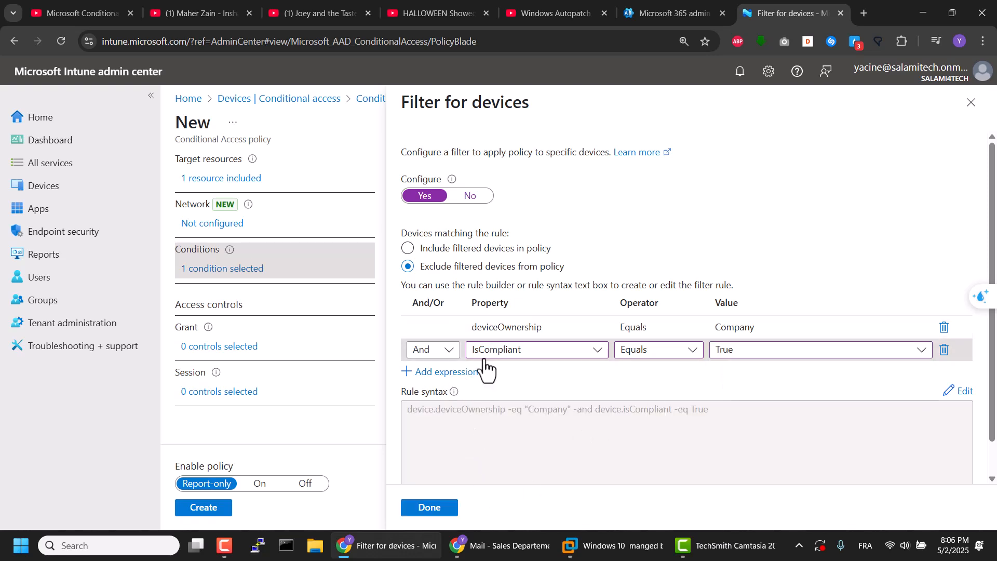
pyautogui.click(437, 512)
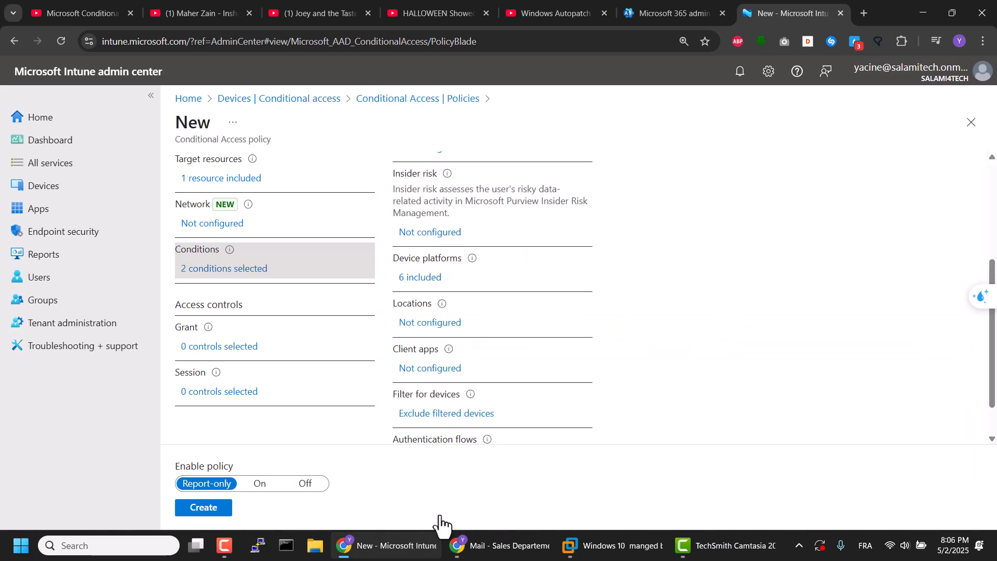
# Step: Configure the session control to use Conditional Access App Control with Block downloads (Preview)
pyautogui.scroll(-2, 500, 434)
pyautogui.scroll(2, 504, 376)
pyautogui.scroll(5, 427, 290)
pyautogui.scroll(-6, 429, 284)
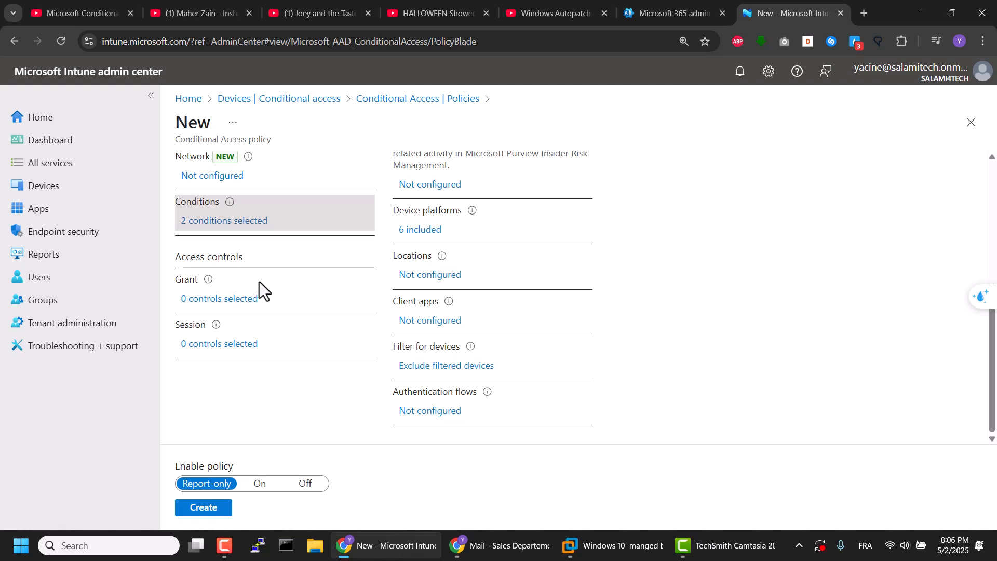
pyautogui.click(227, 344)
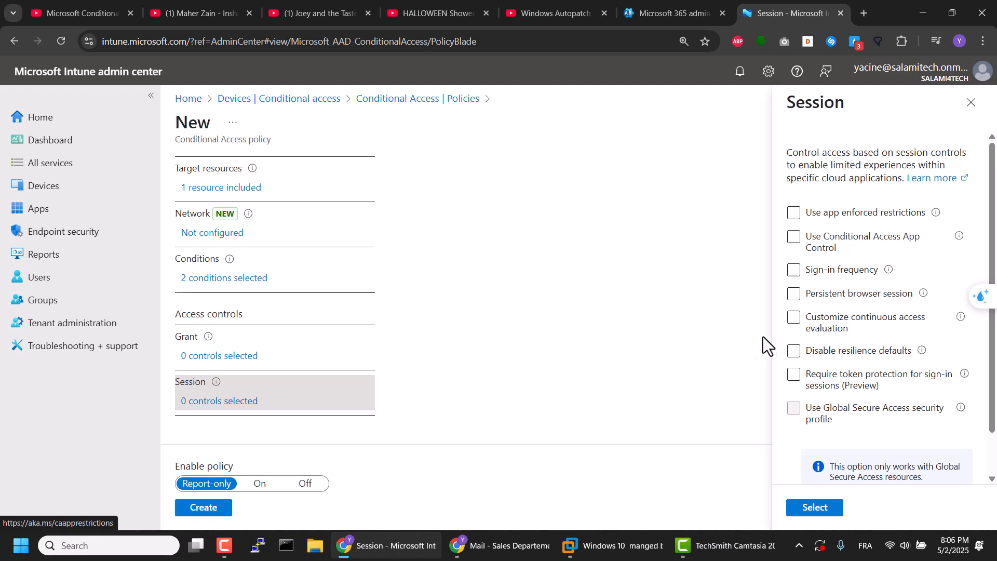
pyautogui.click(794, 237)
pyautogui.click(836, 274)
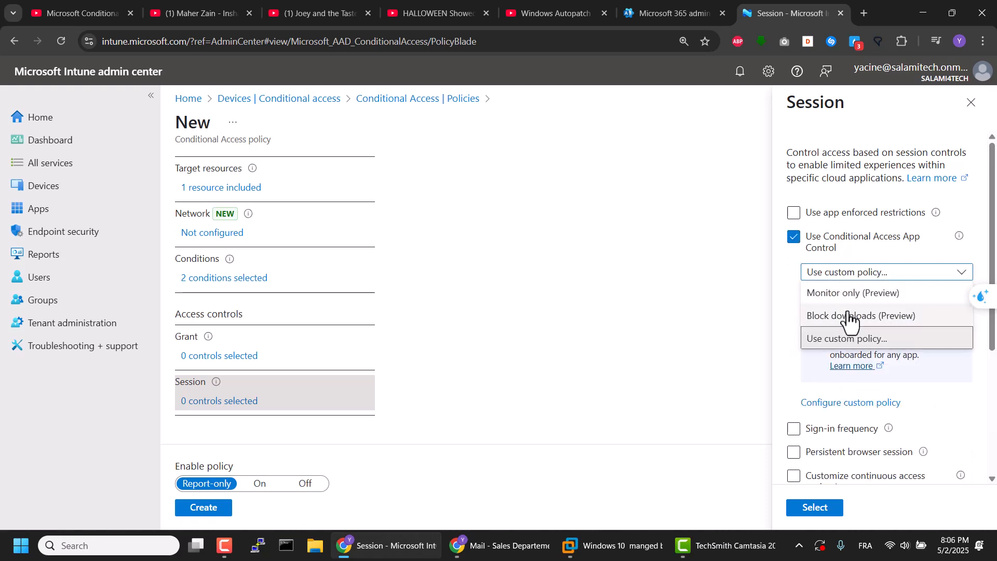
pyautogui.click(893, 317)
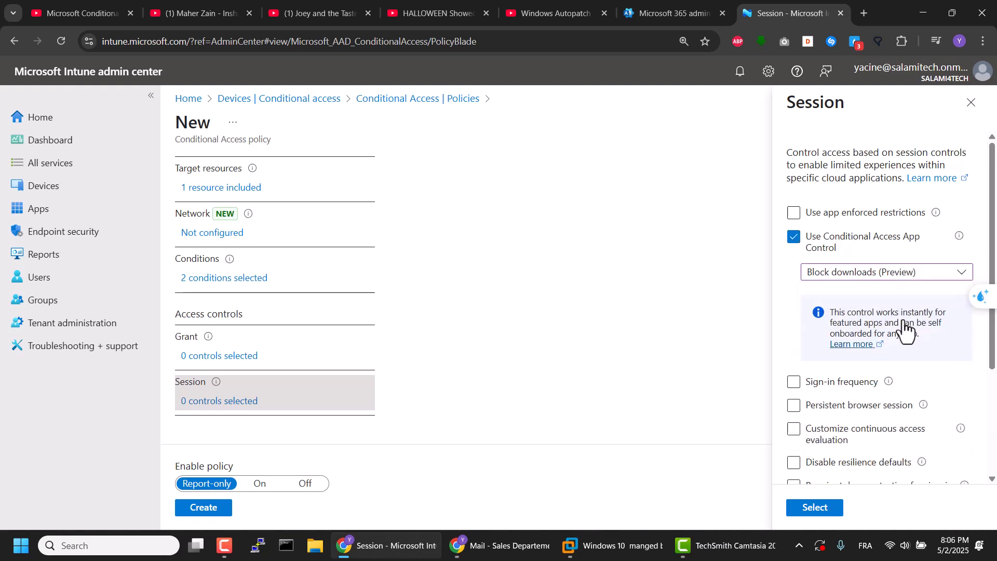
pyautogui.click(814, 508)
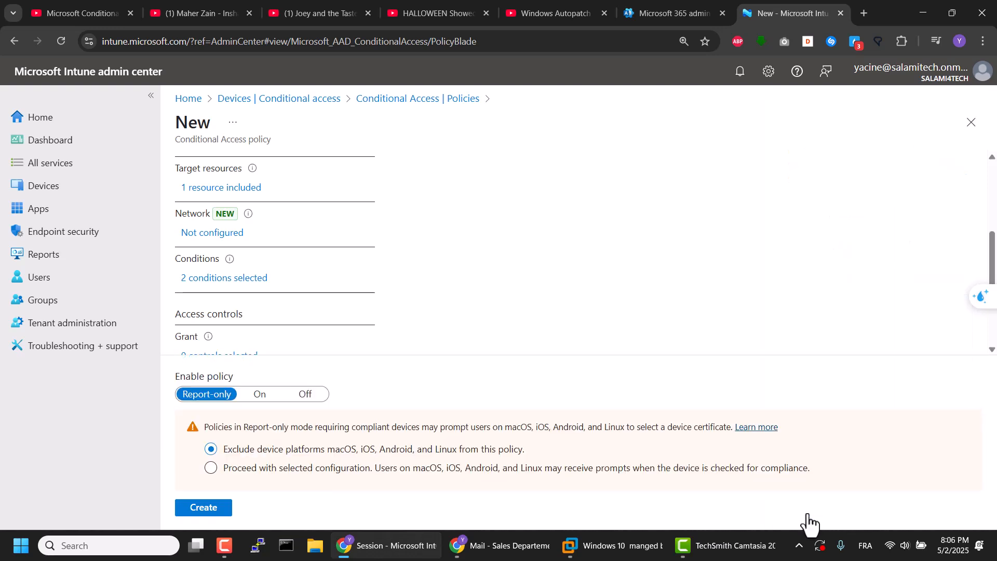
# Step: Create the policy with its enable state set to On and reload the policies list
pyautogui.click(259, 396)
pyautogui.scroll(4, 335, 370)
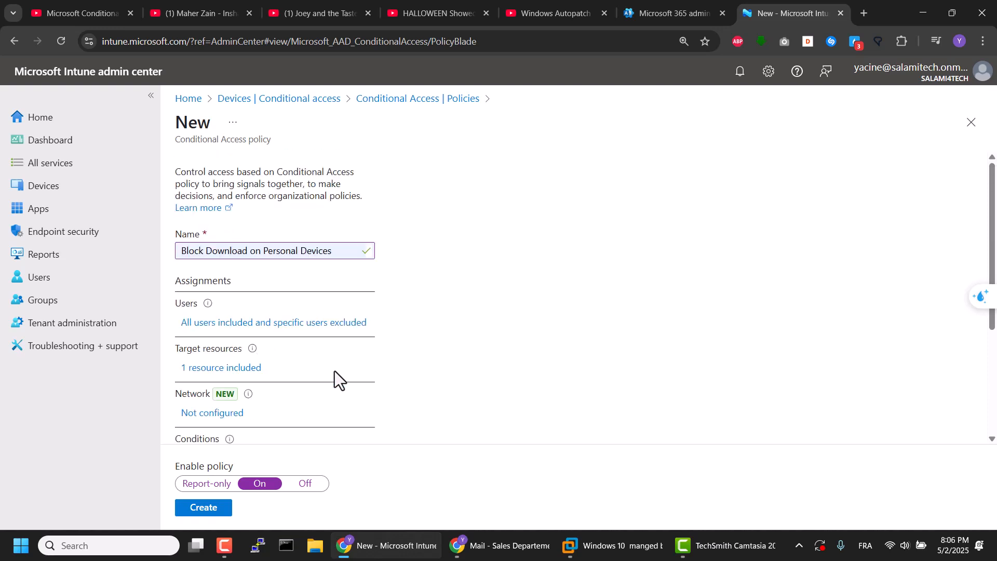
pyautogui.scroll(-3, 294, 441)
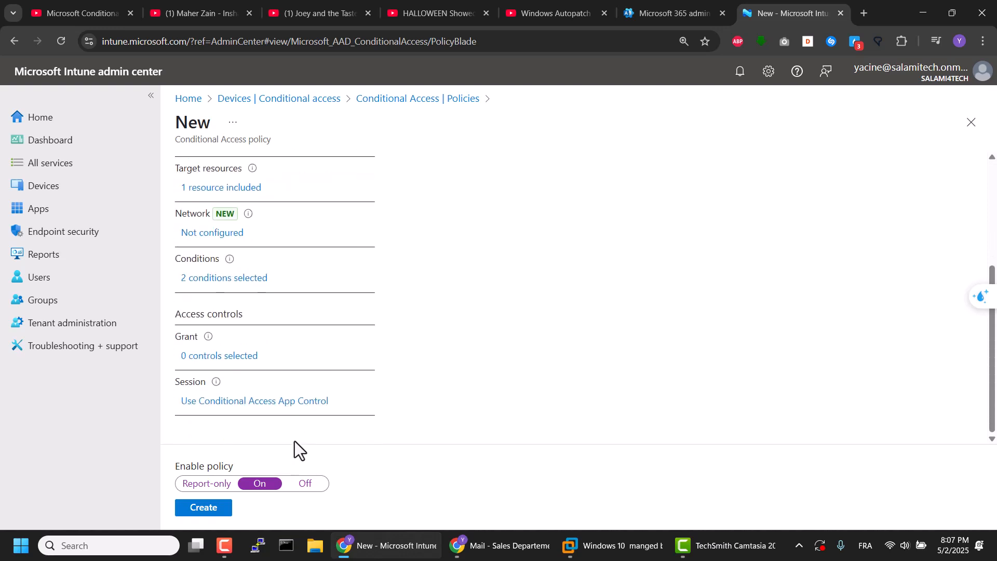
pyautogui.click(203, 507)
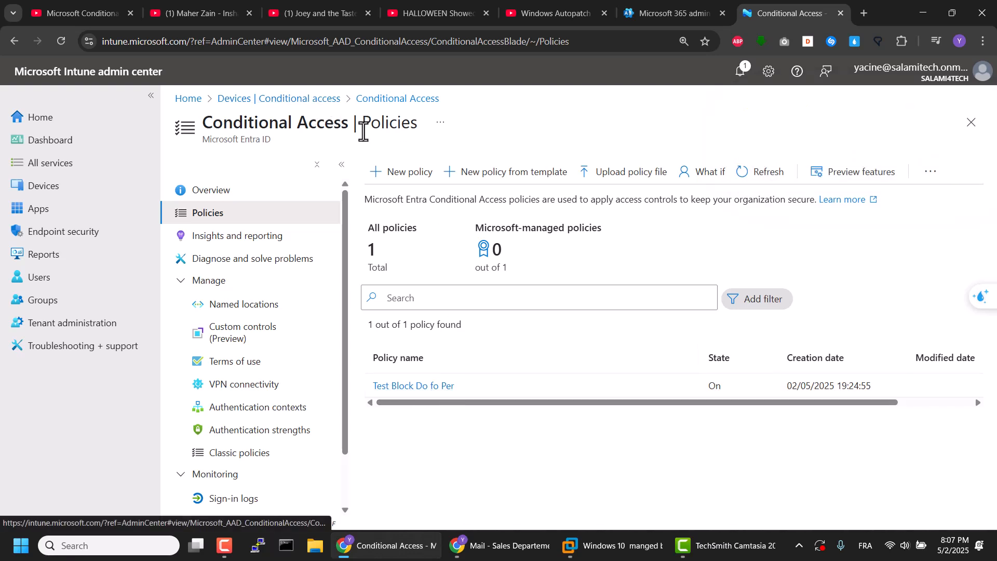
pyautogui.click(58, 44)
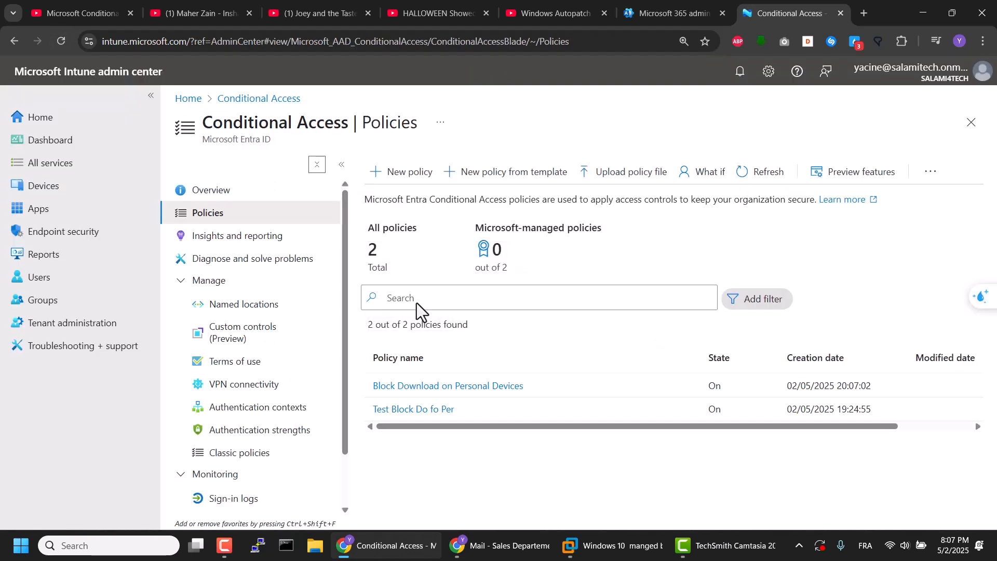
# Step: Review the settings of the Block Download on Personal Devices policy and return to the policies list
pyautogui.click(448, 386)
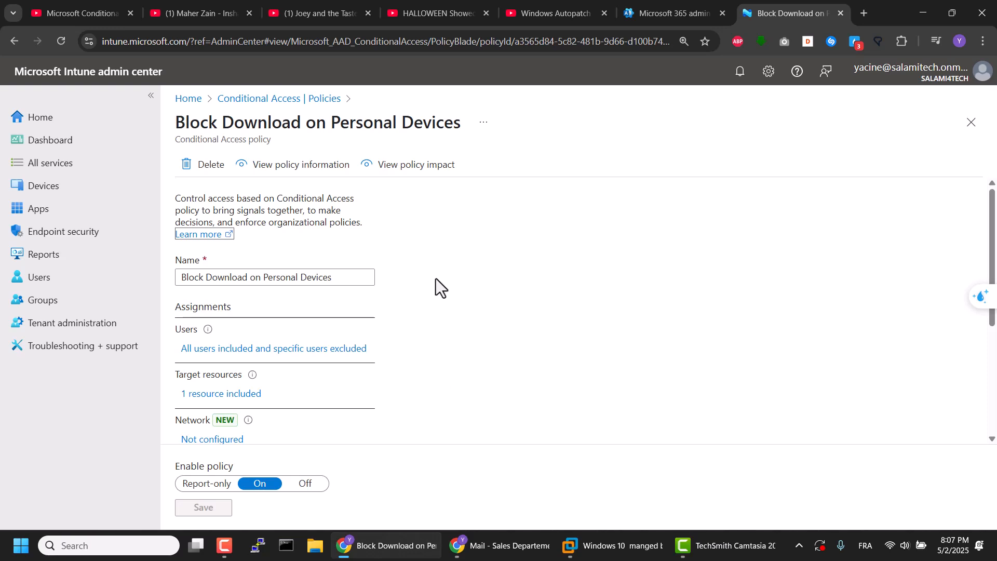
pyautogui.scroll(-4, 435, 279)
pyautogui.scroll(4, 436, 278)
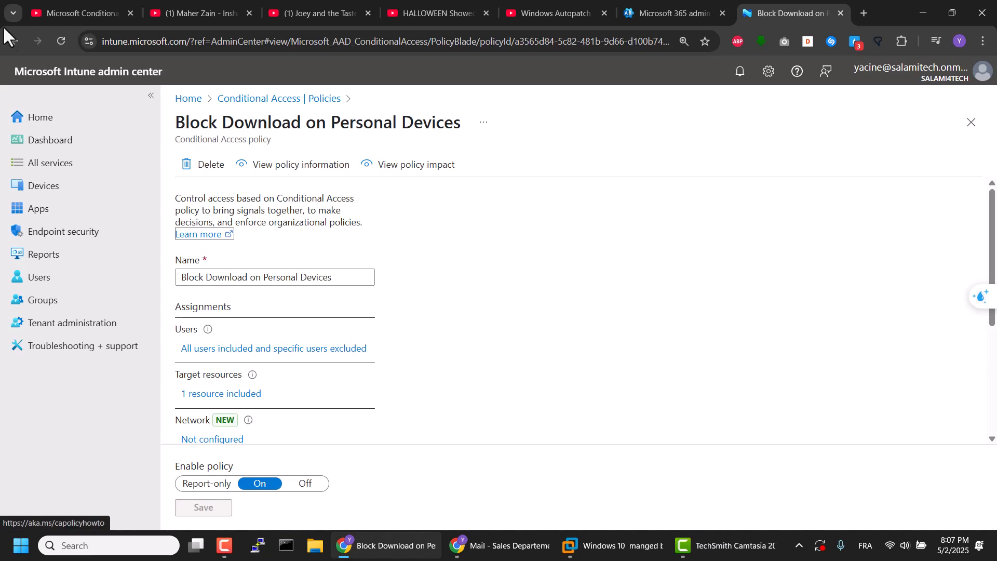
pyautogui.click(14, 41)
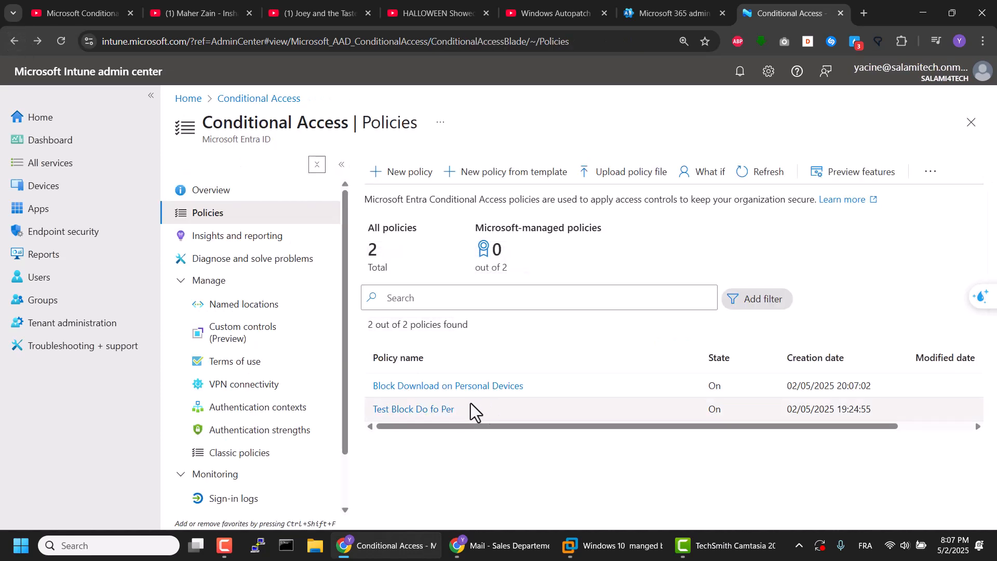
# Step: Examine the policy impact of the Test Block Do fo Per policy, including its sign-in activity over time, and close the report
pyautogui.click(429, 409)
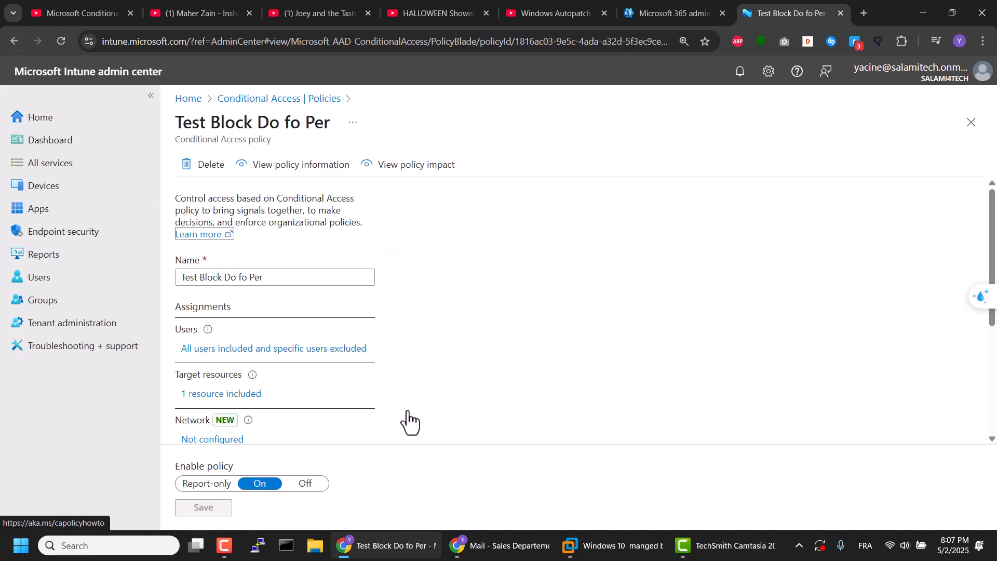
pyautogui.click(390, 172)
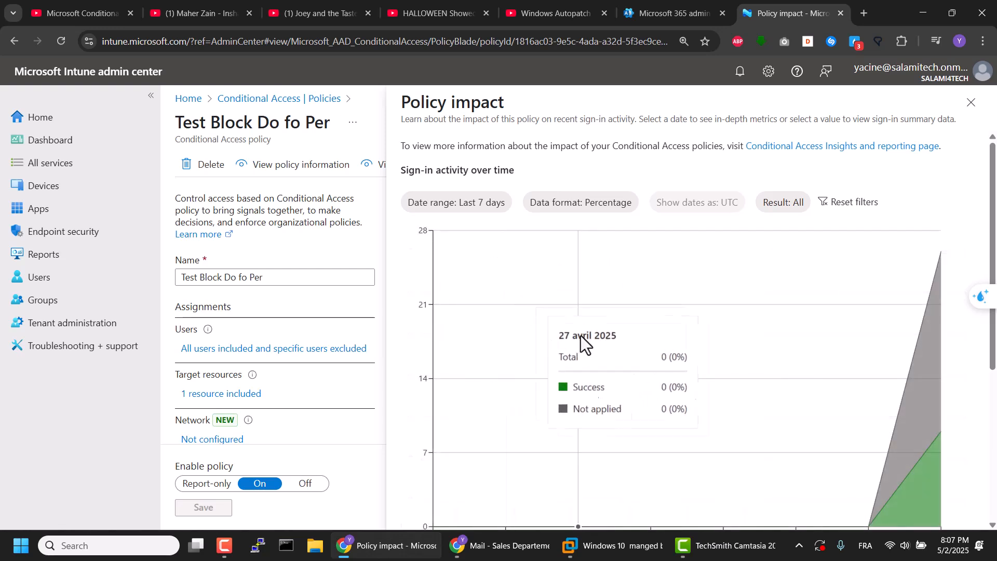
pyautogui.scroll(-5, 628, 376)
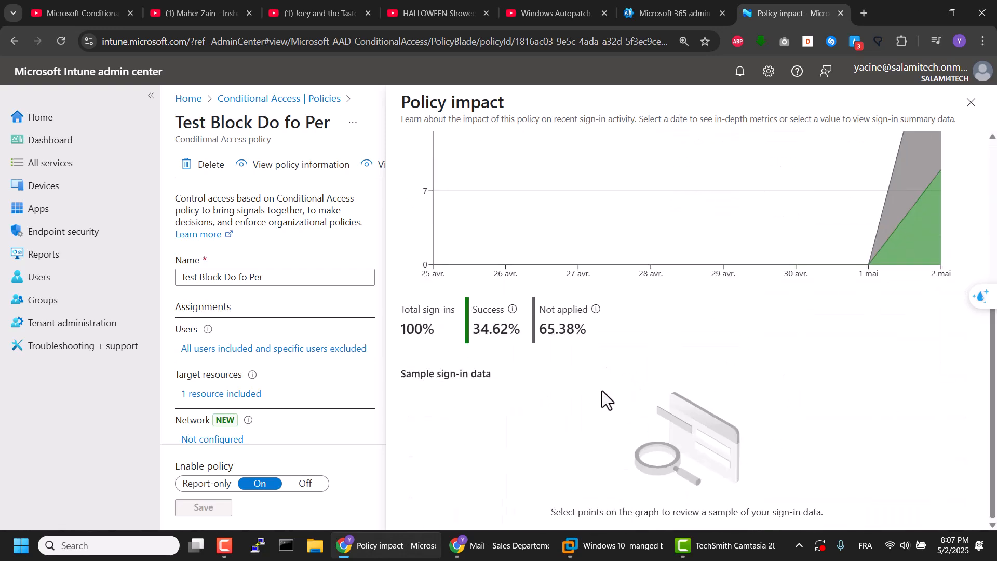
pyautogui.scroll(5, 603, 390)
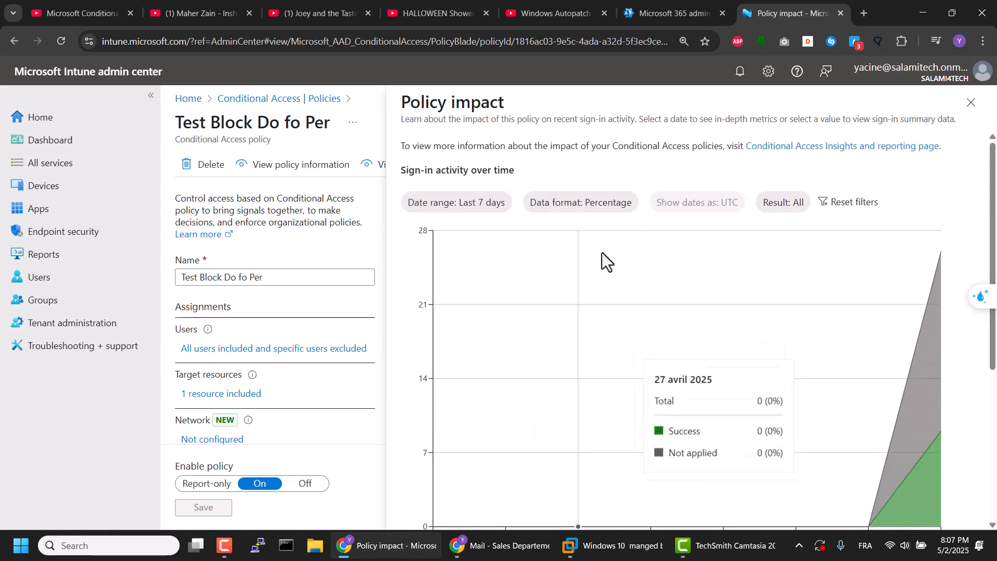
pyautogui.scroll(-5, 612, 353)
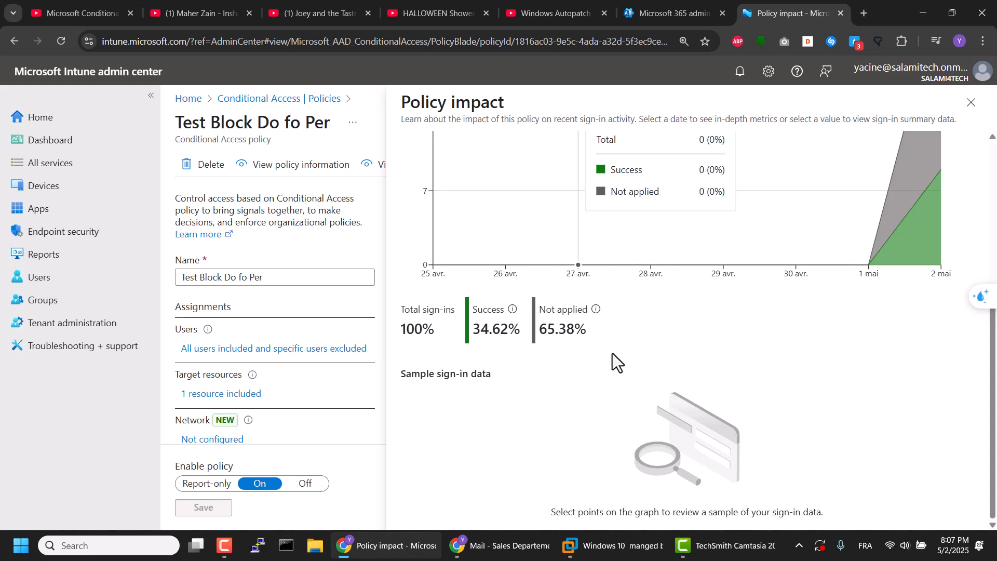
pyautogui.scroll(5, 619, 350)
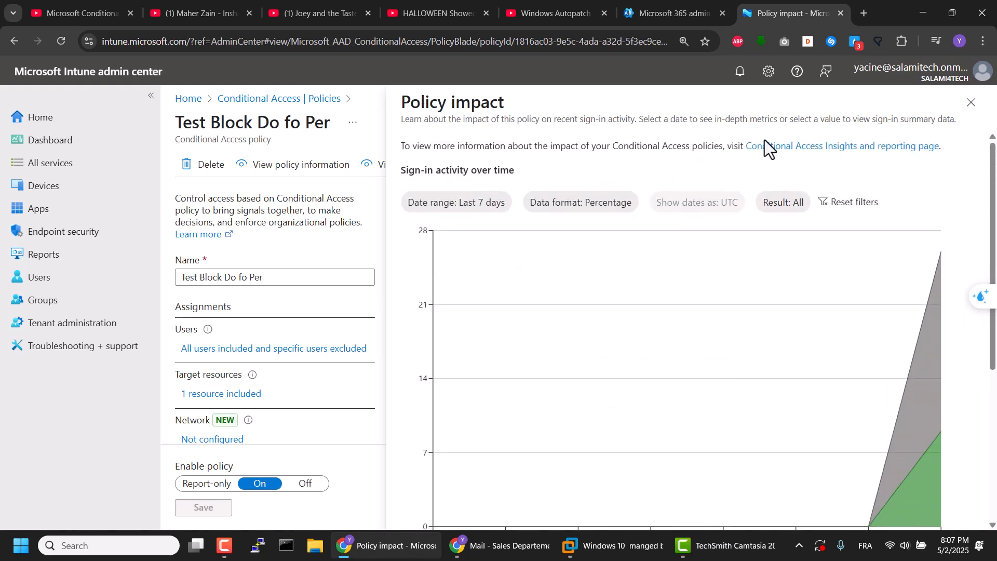
pyautogui.click(969, 105)
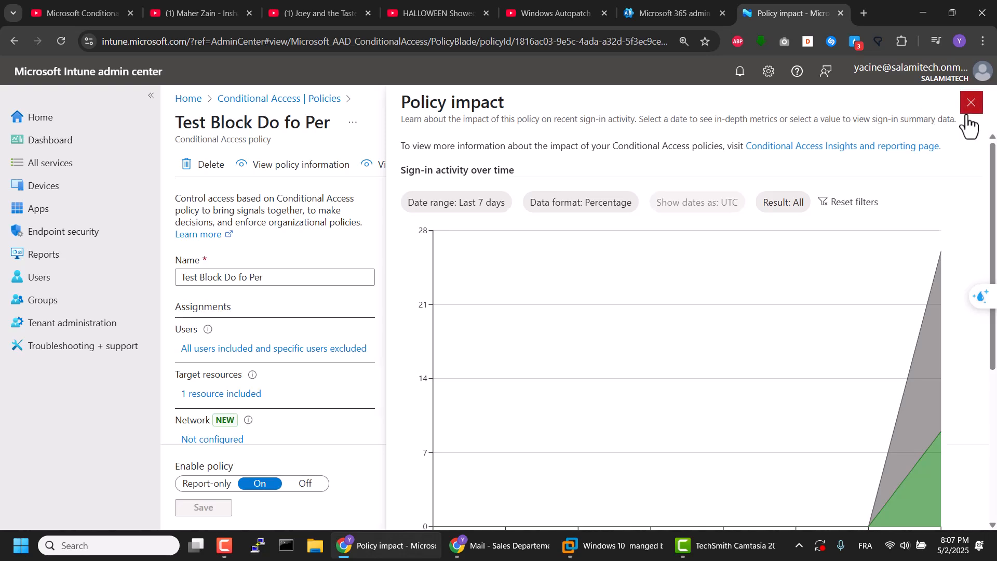